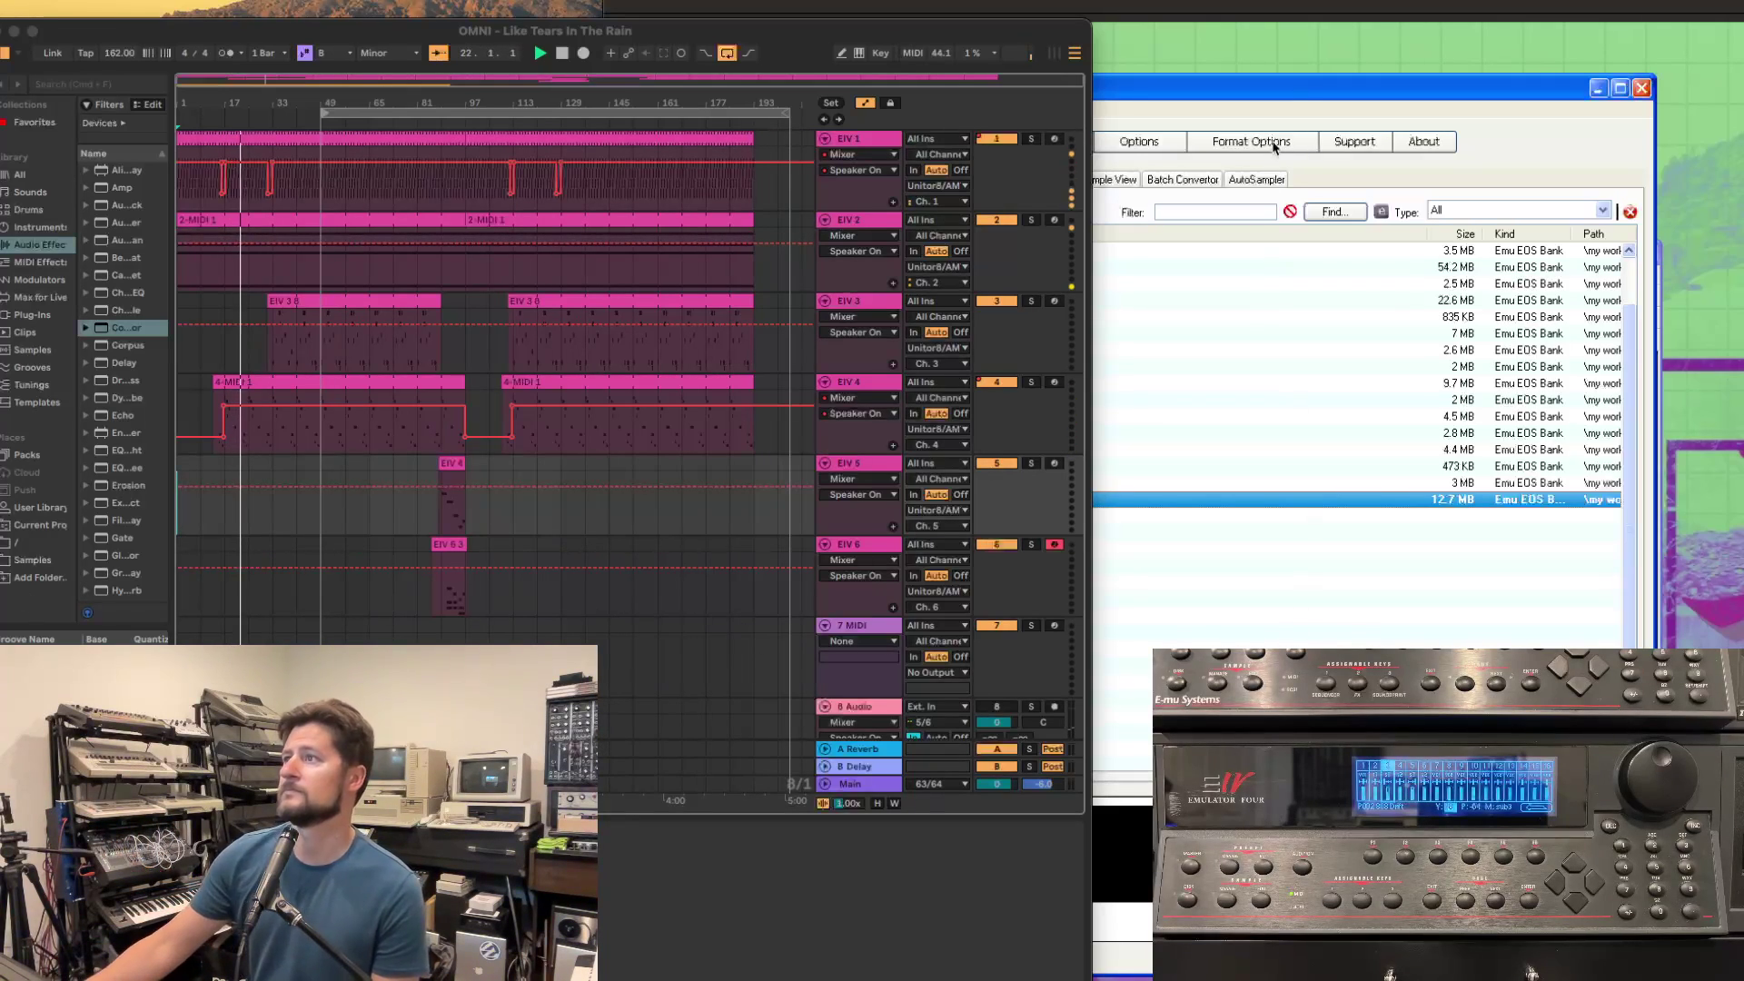
In Translator 6, translate the "018 TEARS IN RAIN" bank to the Desktop in Emu Emulator E4 Bank format
click(1252, 101)
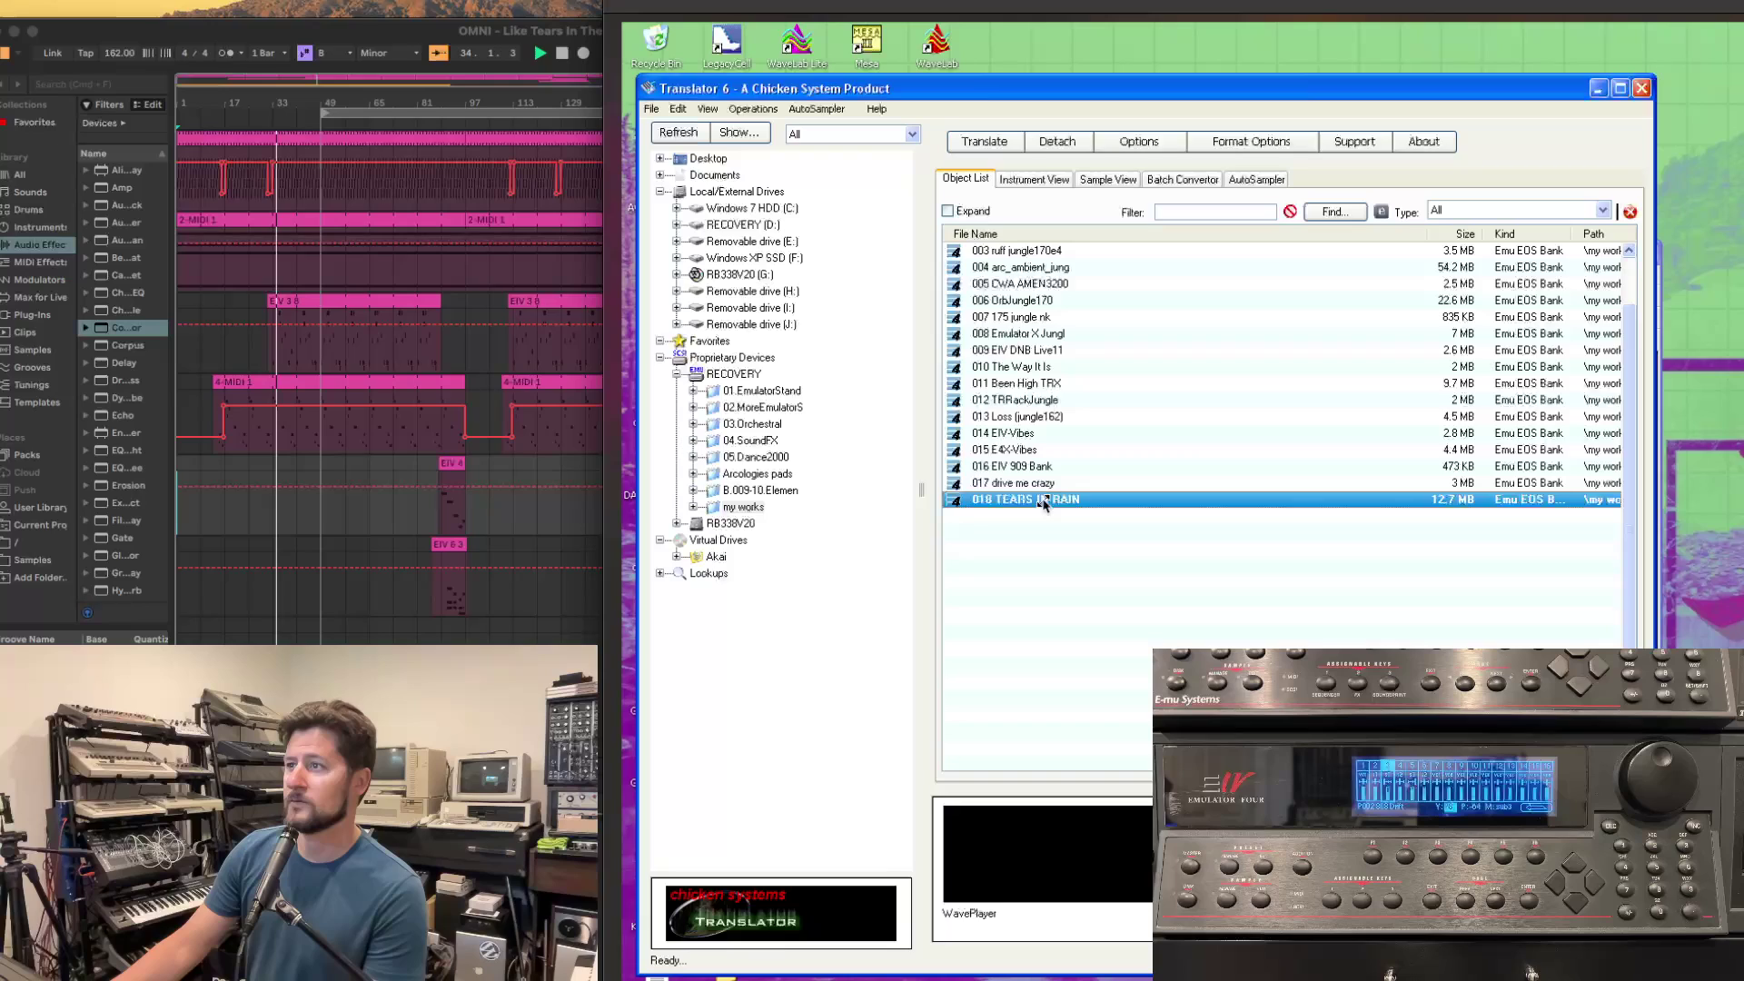
drag(1024, 500, 703, 164)
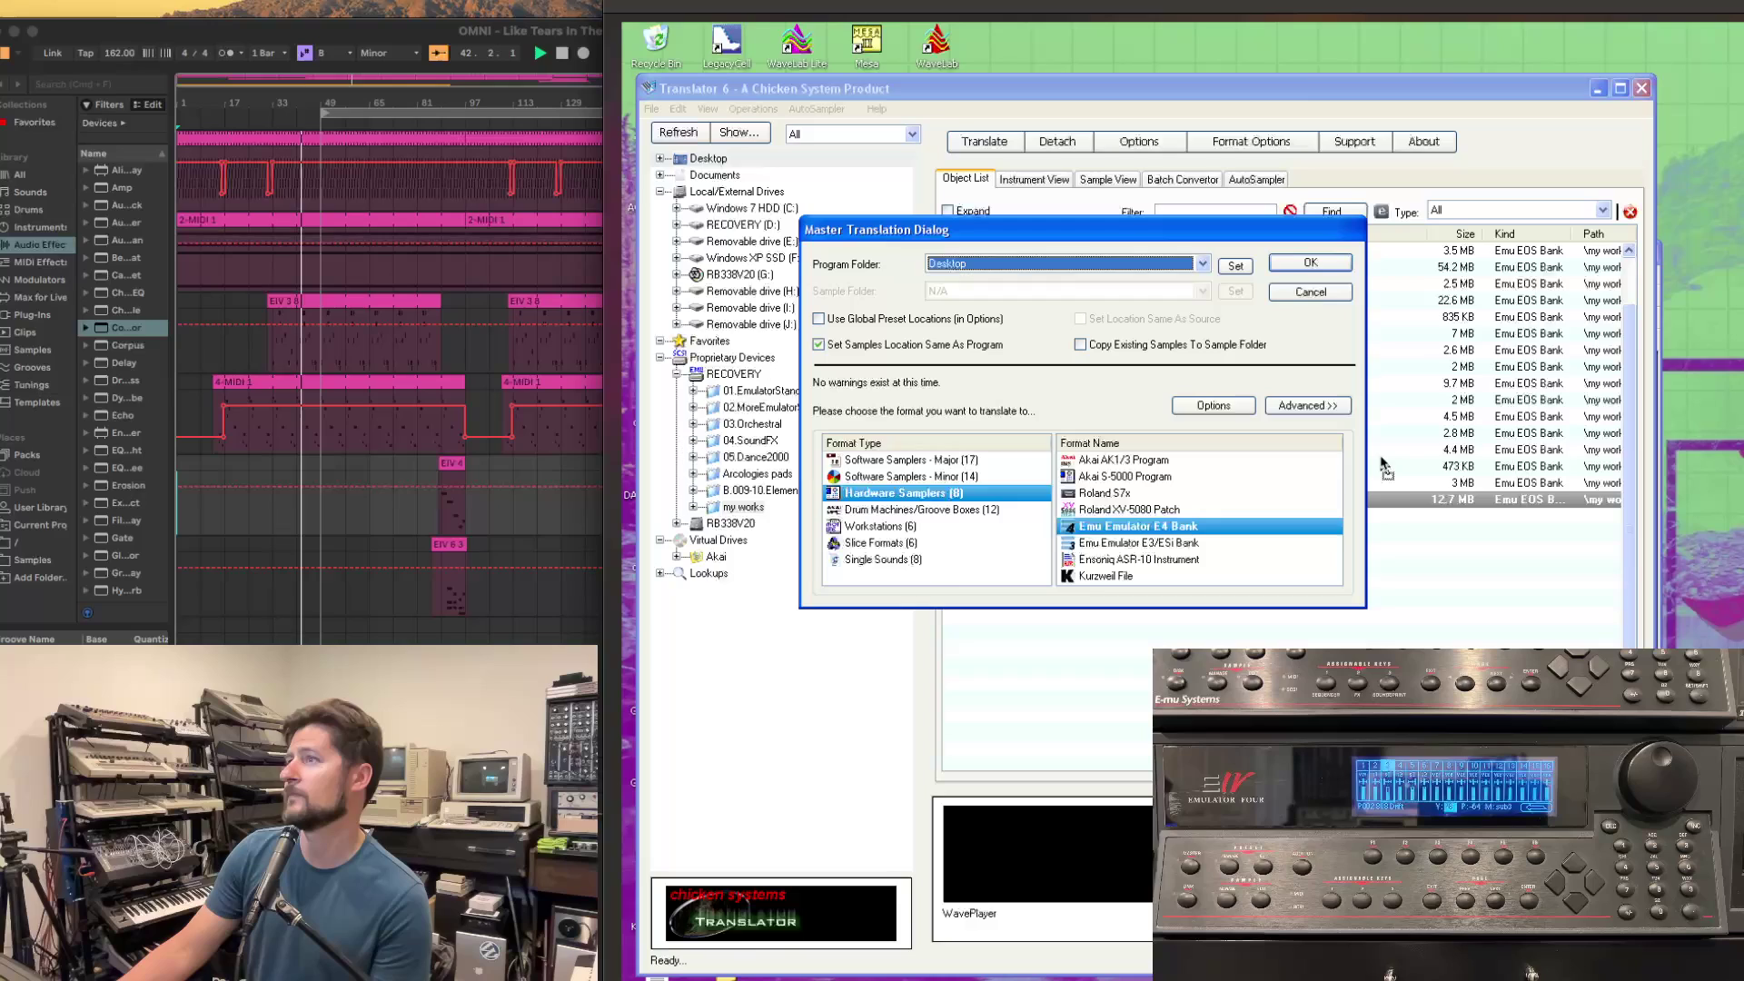
click(1303, 264)
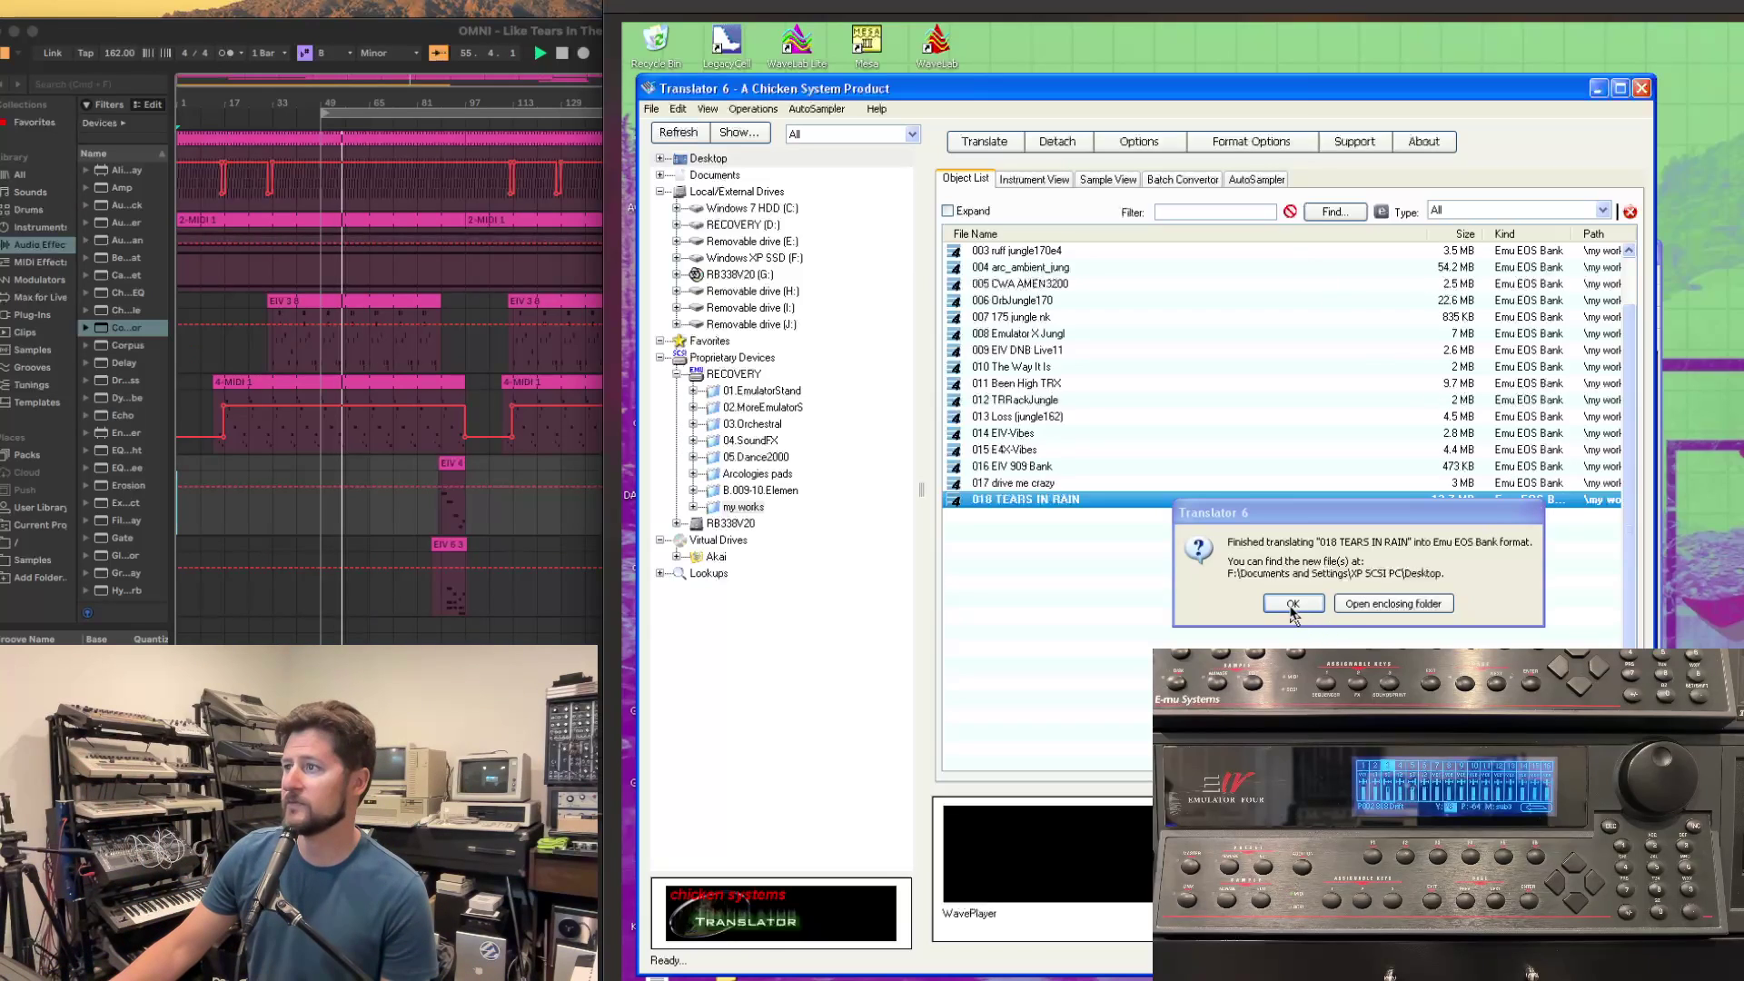
Open the folder containing the translated bank and select the TEARS IN RAIN EOS bank file
click(1397, 604)
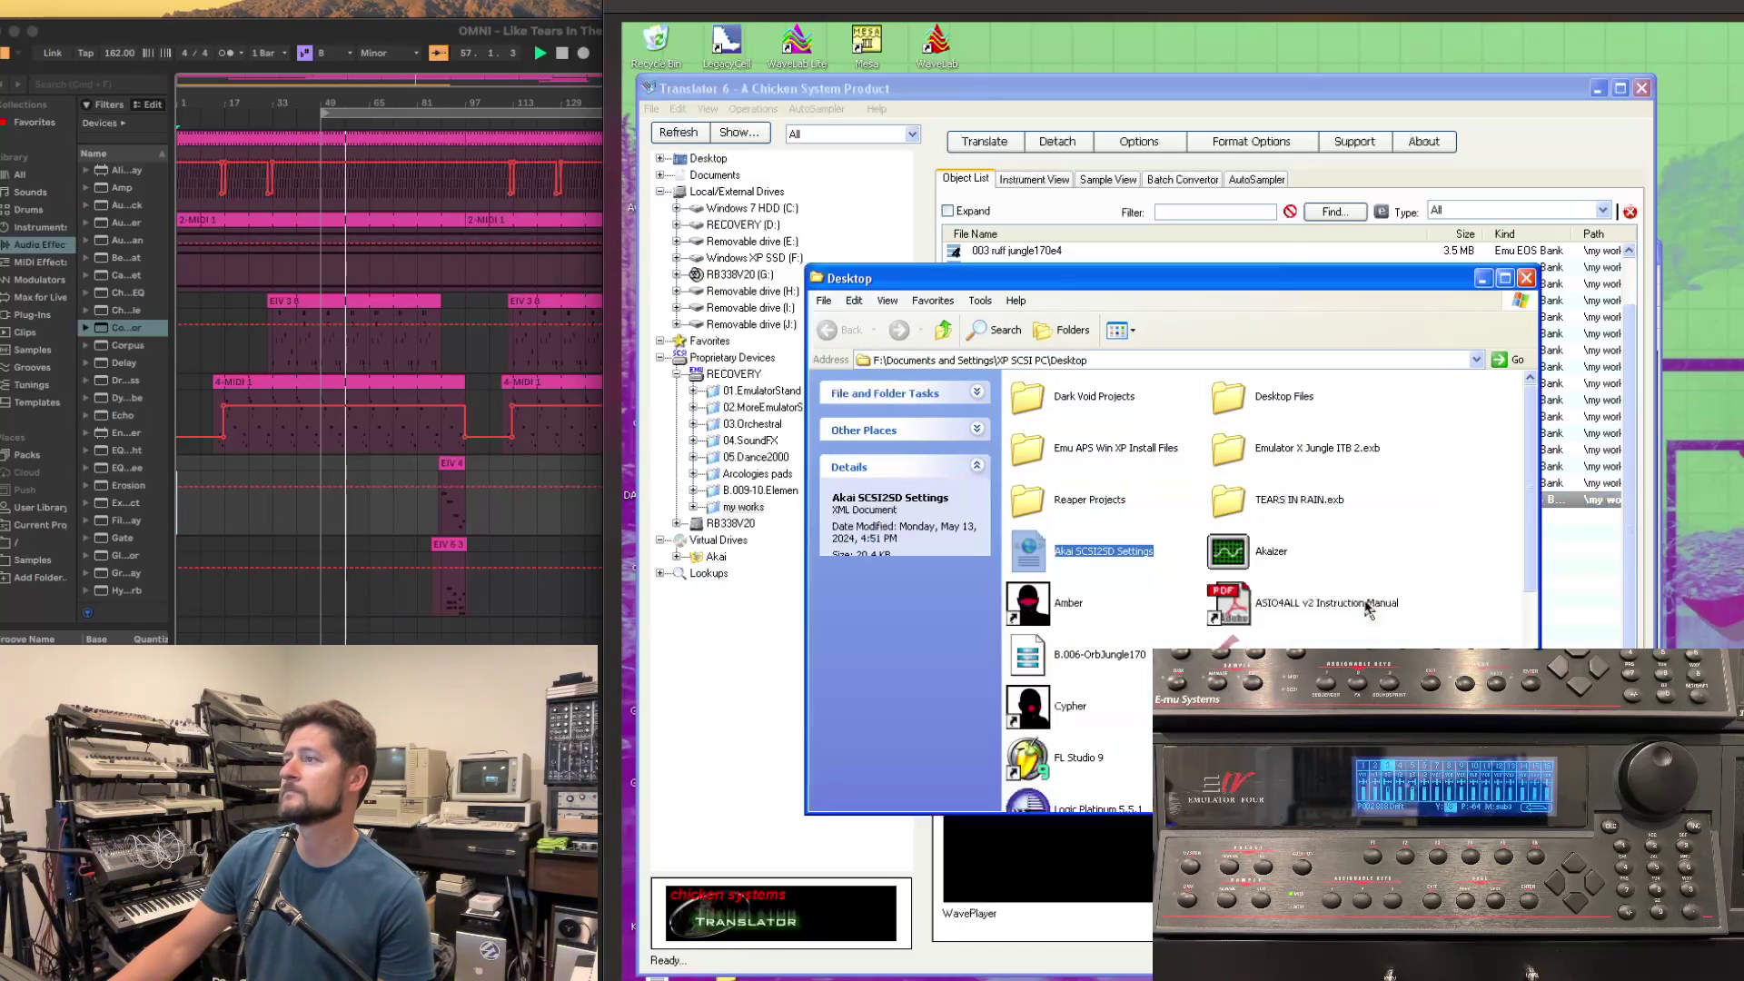
scroll(1485, 538, down, 5)
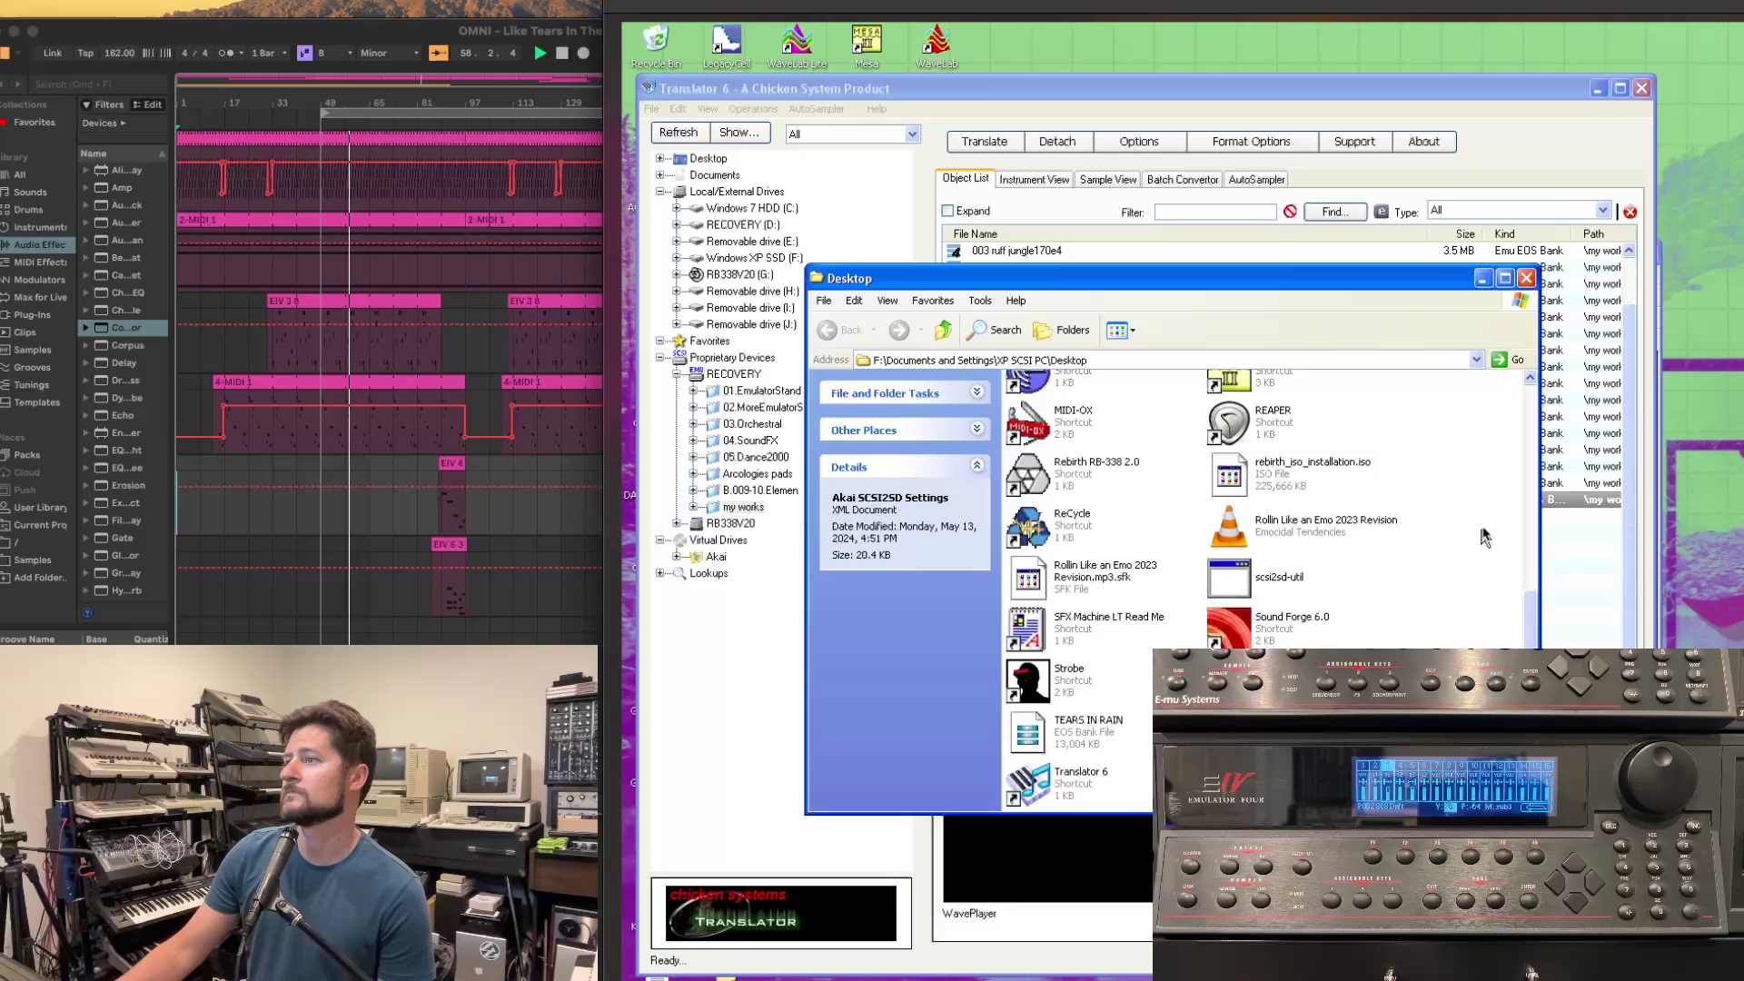
click(1083, 730)
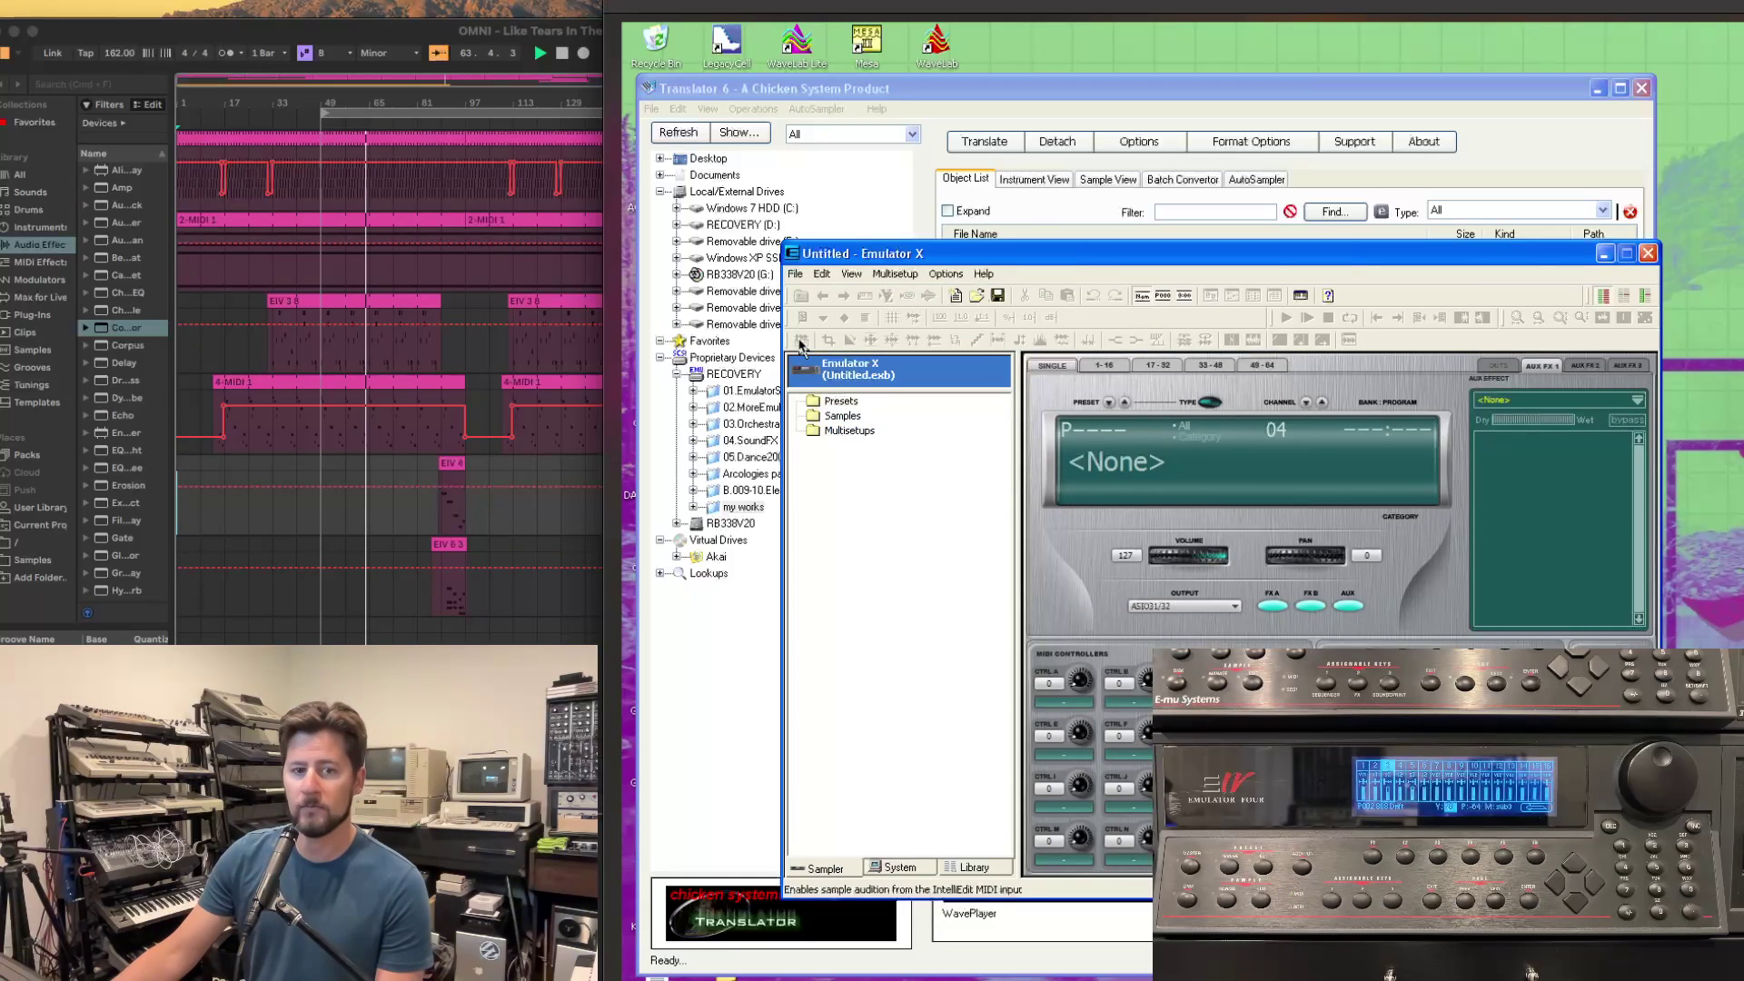
In Emulator X, open the TEARS IN RAIN bank file from the Desktop
click(797, 274)
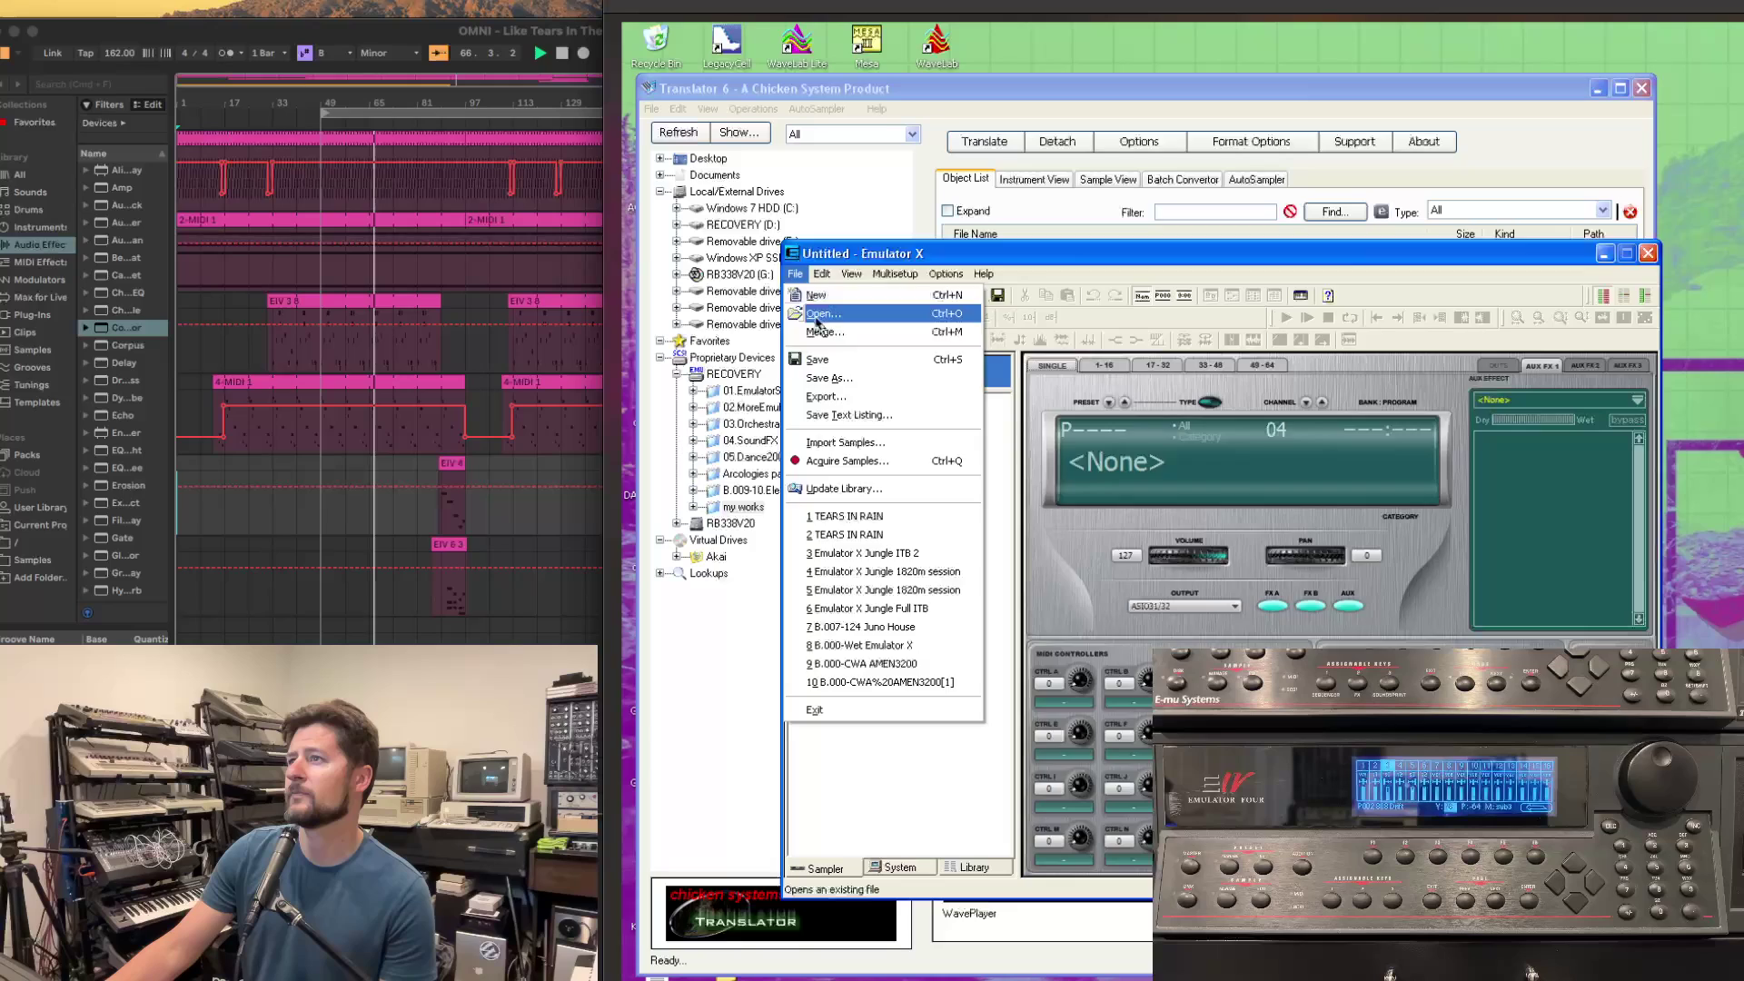
click(817, 316)
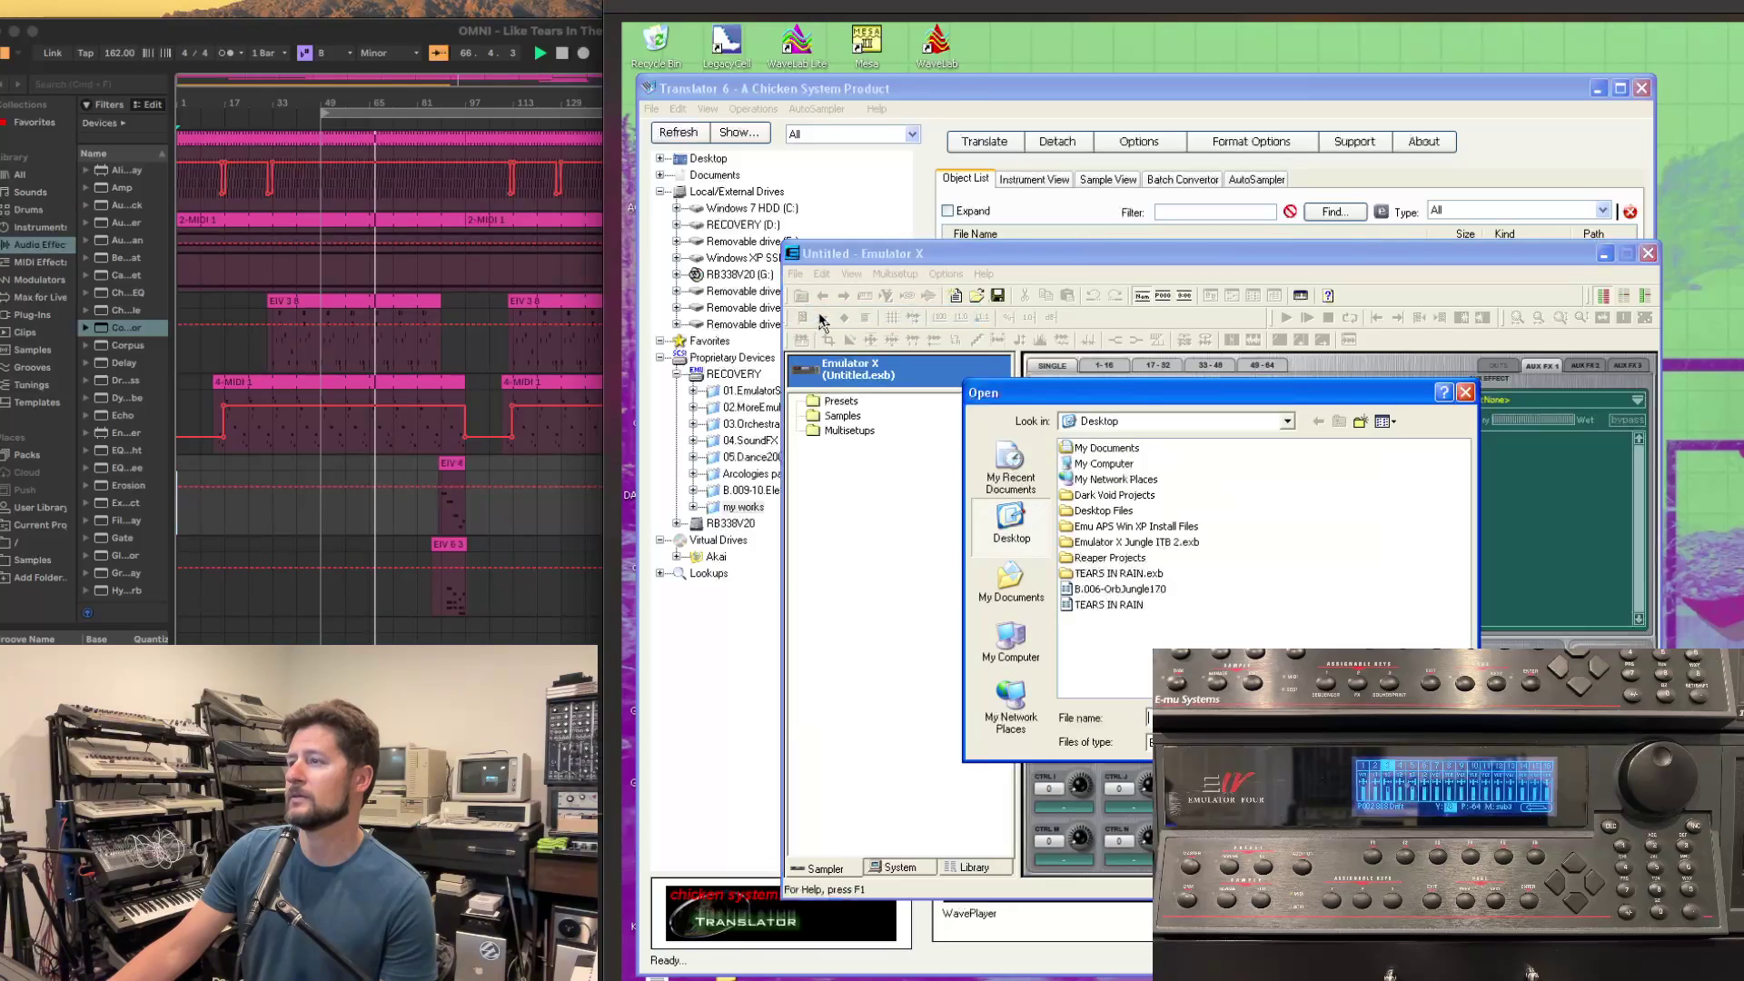
click(1123, 605)
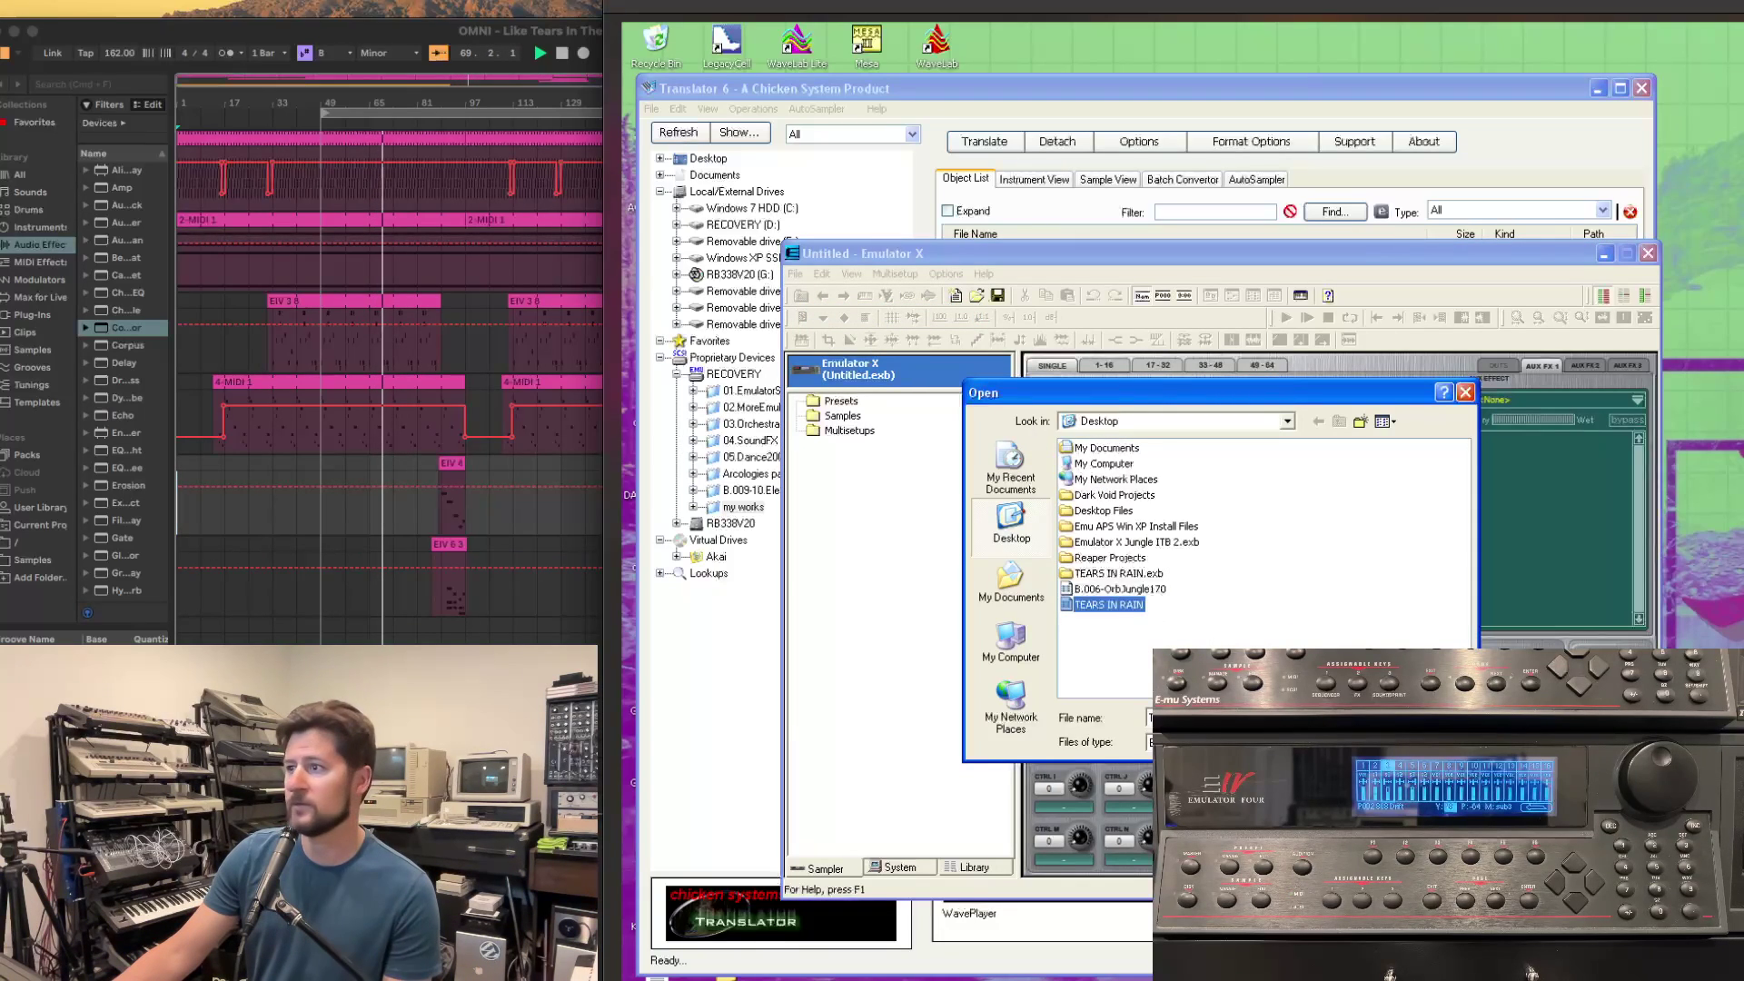
key(Return)
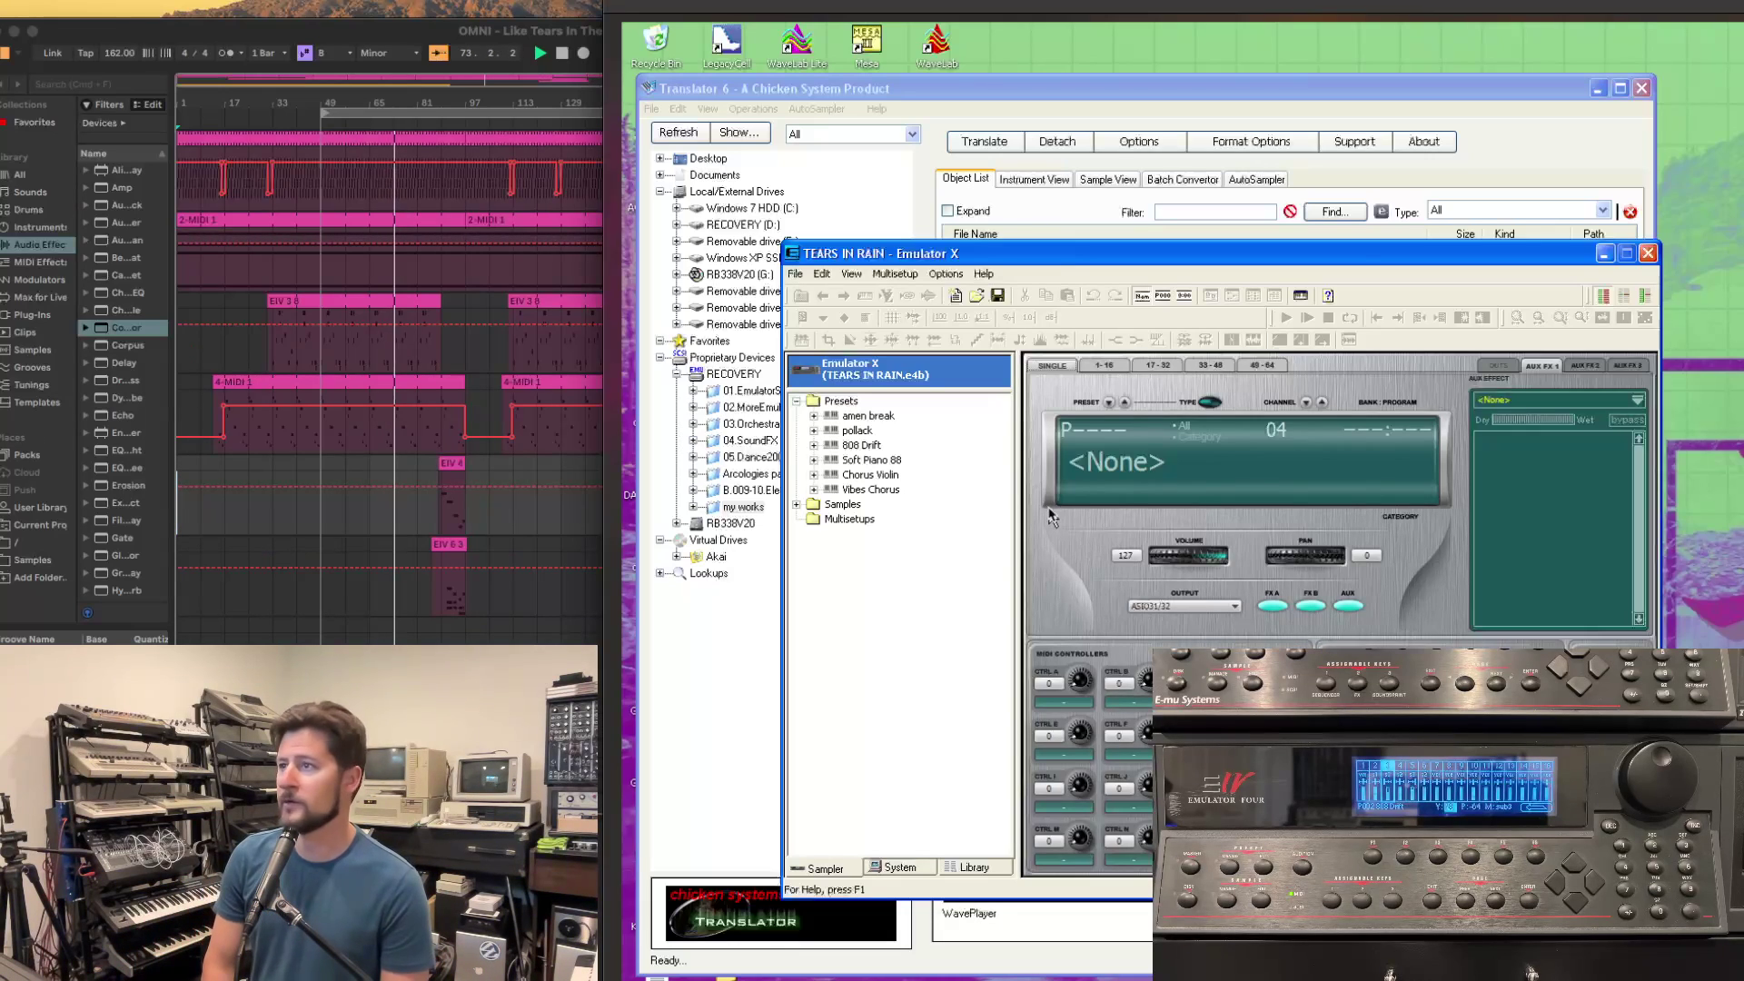
Check the amen break preset, then display channels 1-16 of the bank's multisetup
click(864, 417)
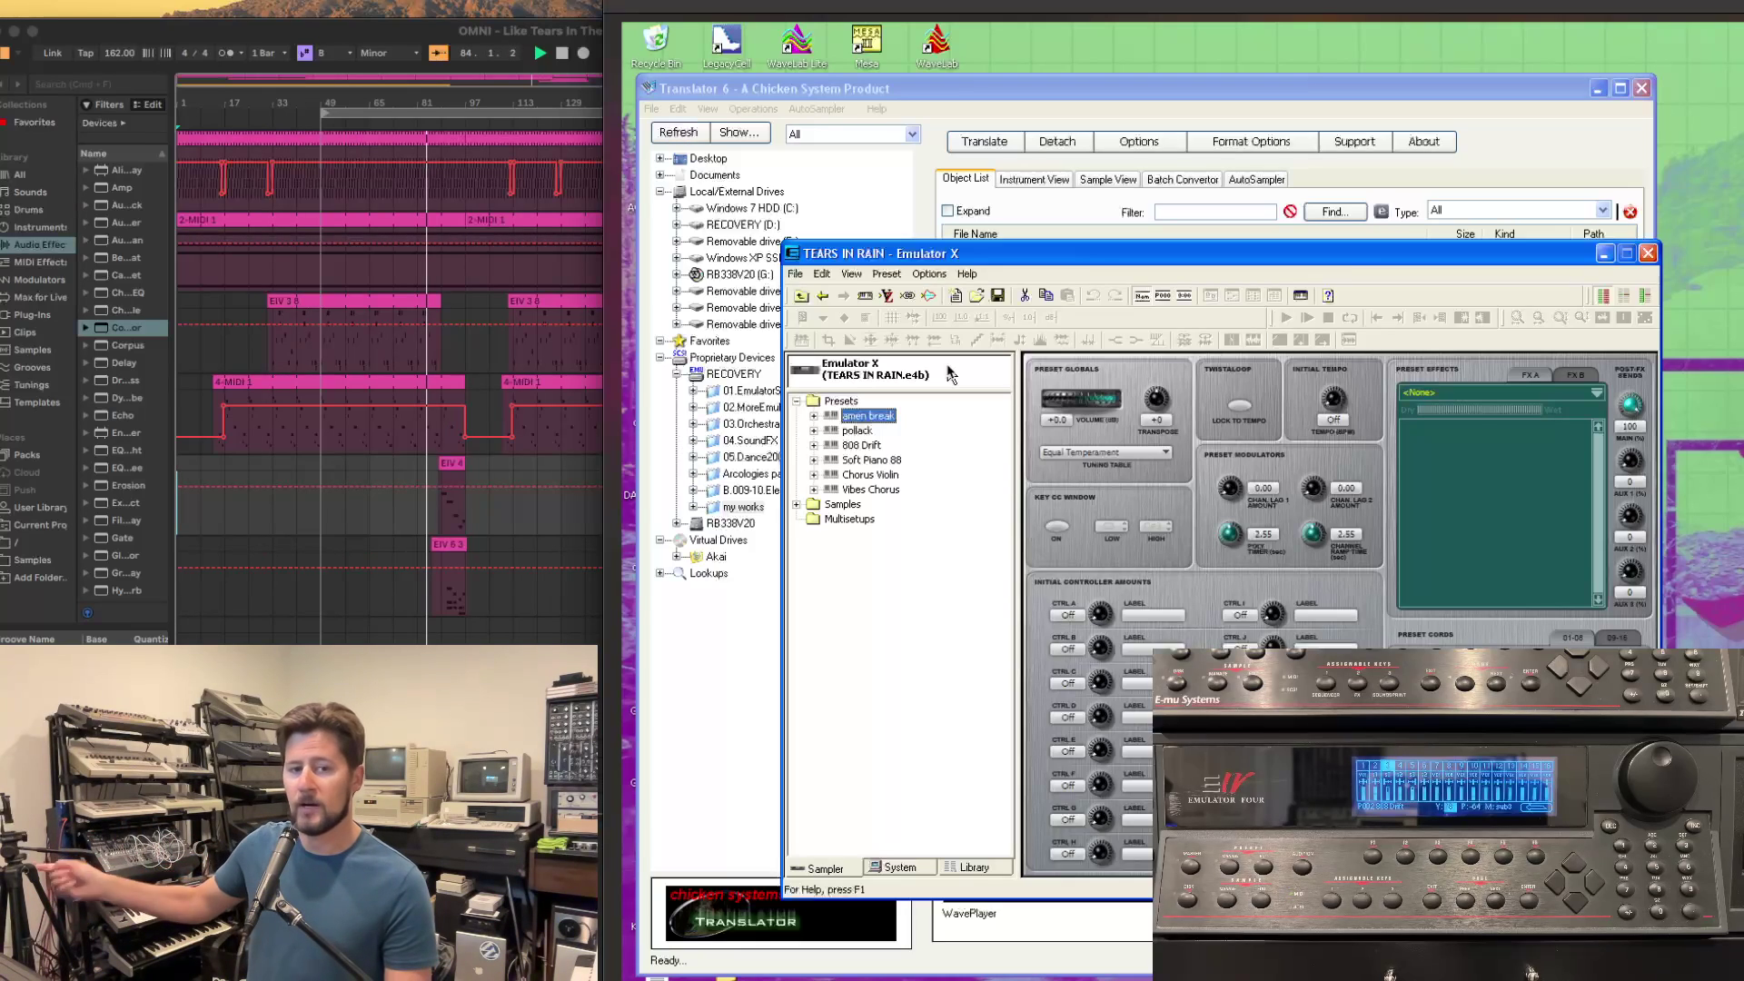
click(883, 274)
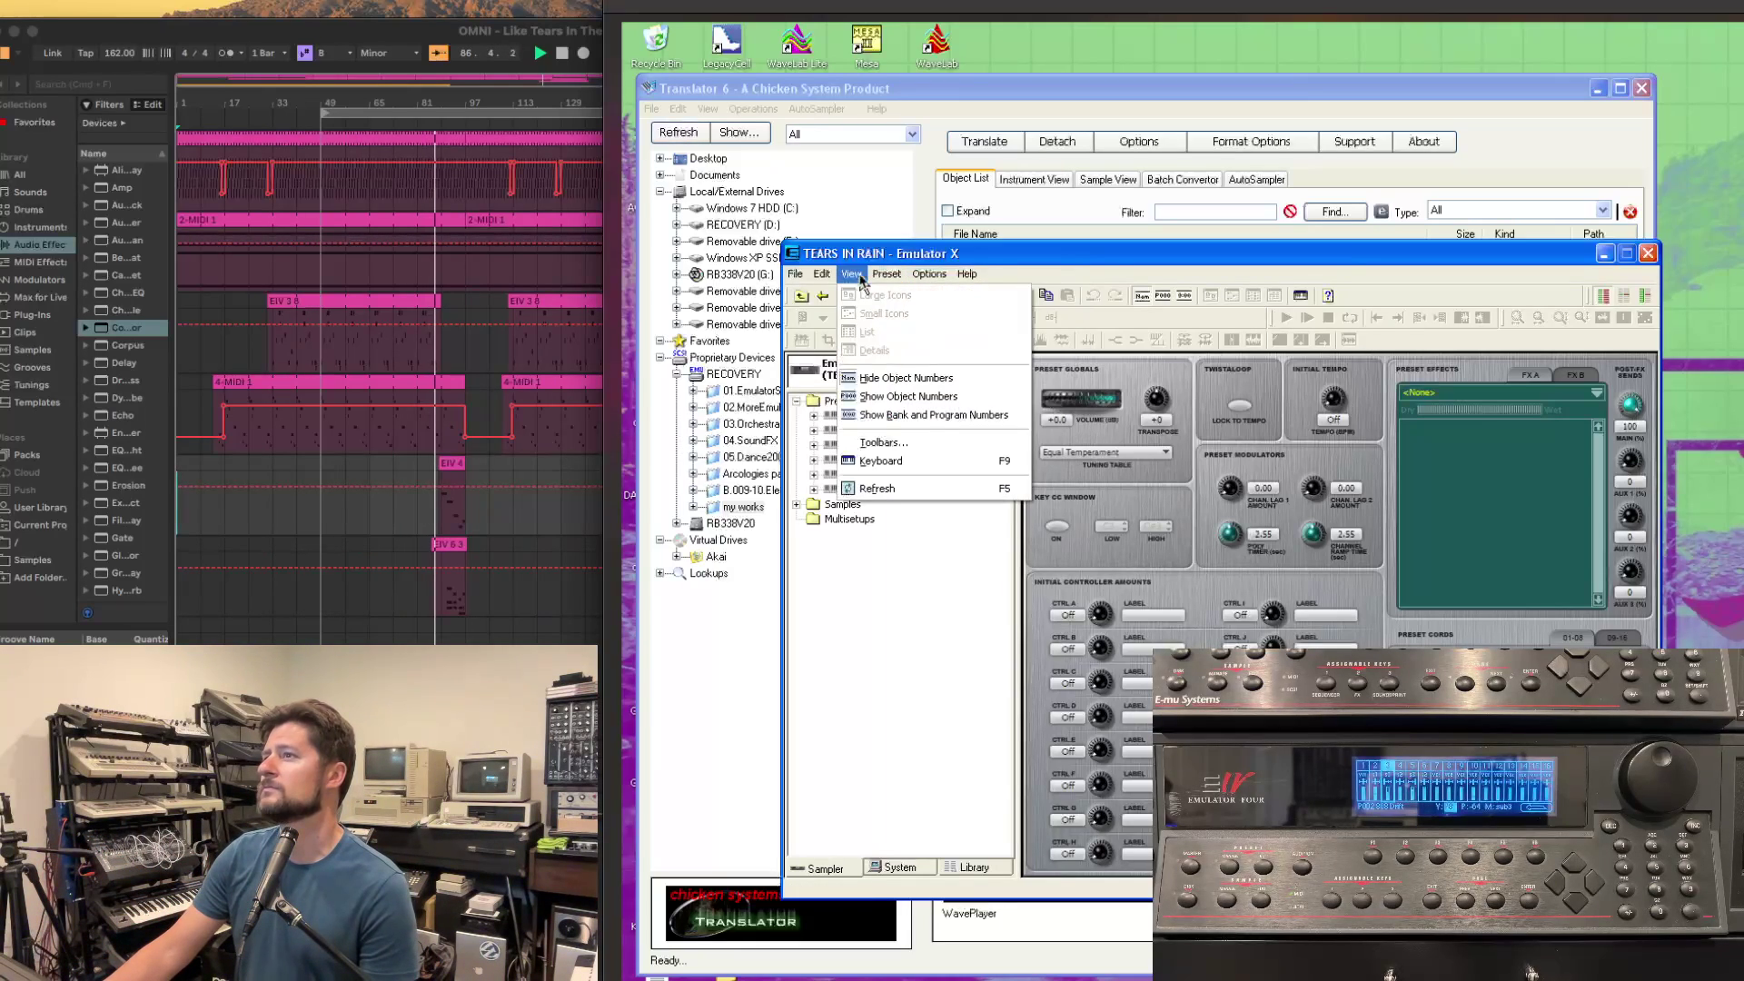
click(851, 275)
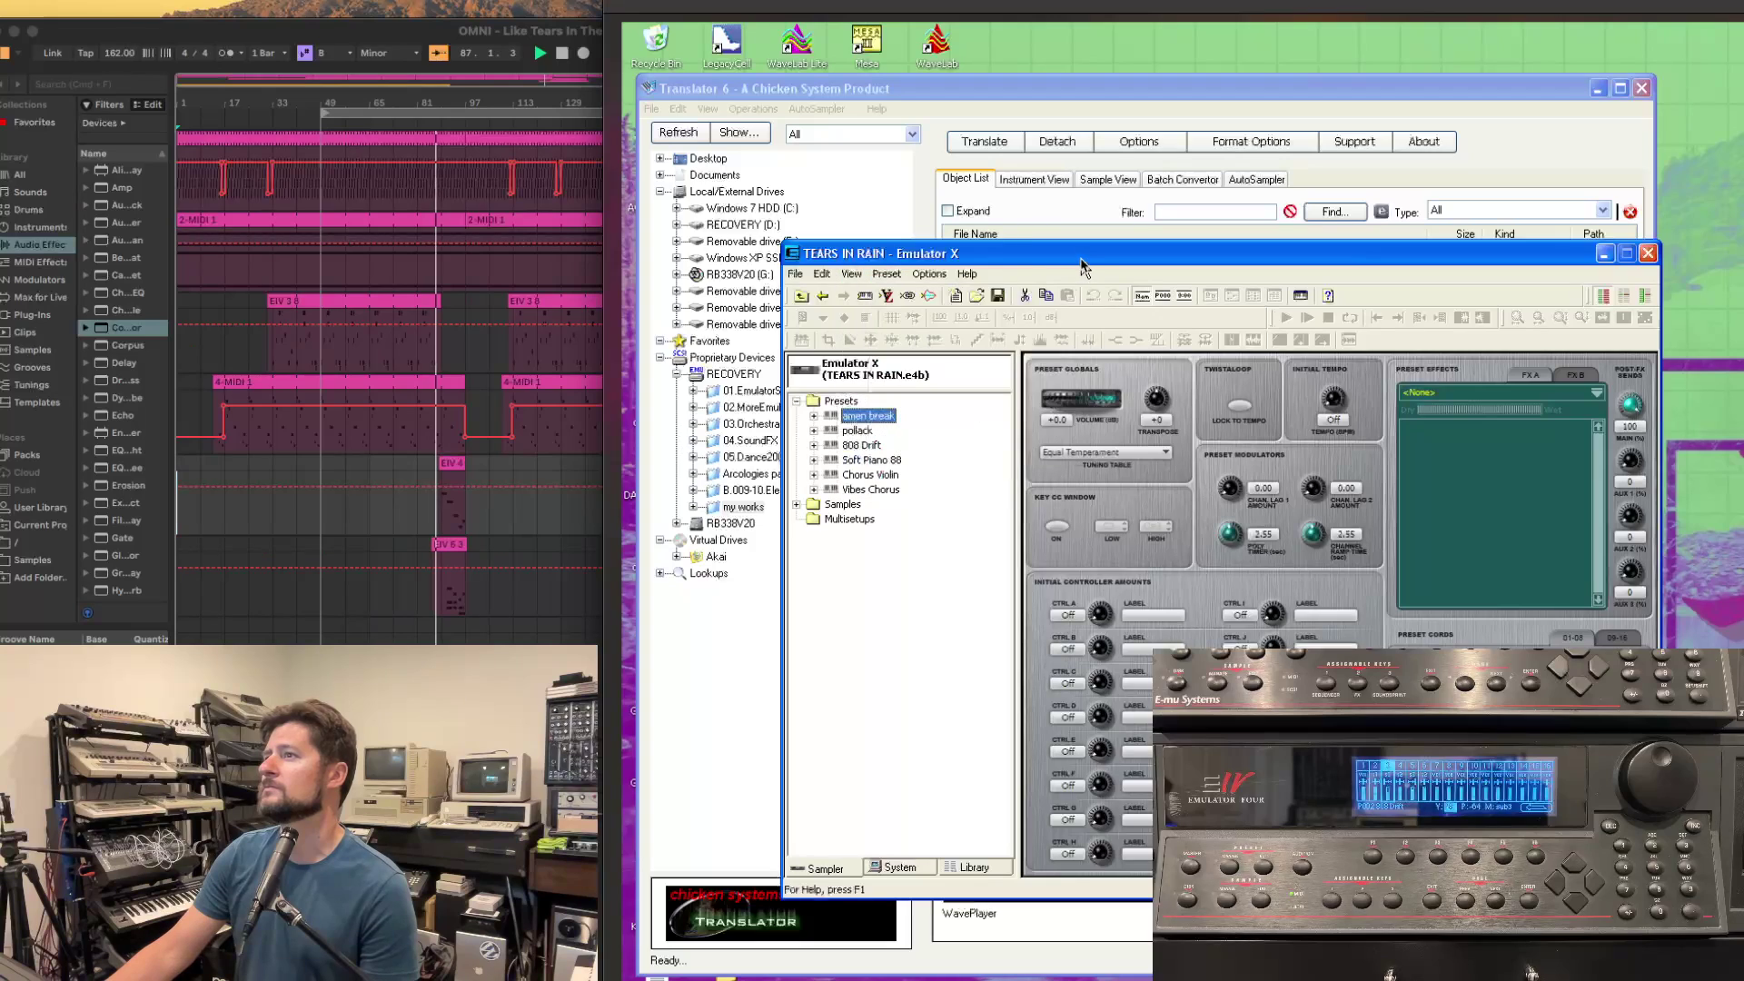
click(870, 370)
click(1104, 365)
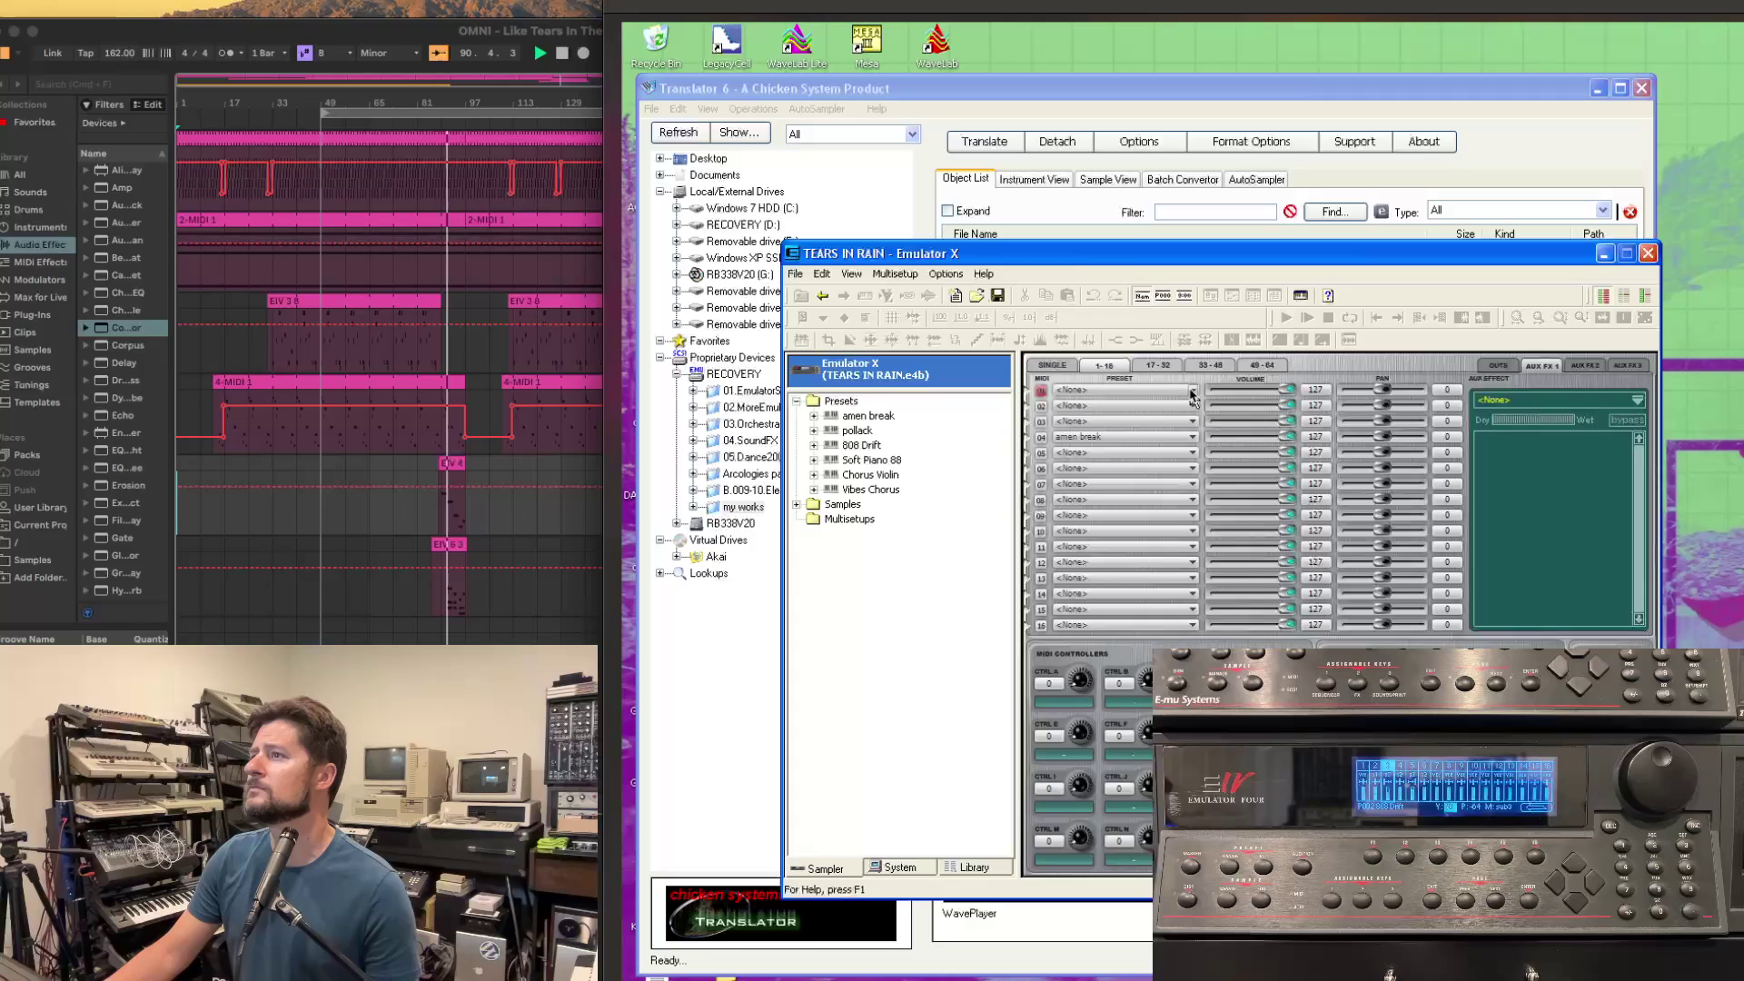
Assign amen break, pollack and 808 Drift to MIDI channels 1, 2 and 3 of the multisetup
click(1192, 391)
double_click(1104, 537)
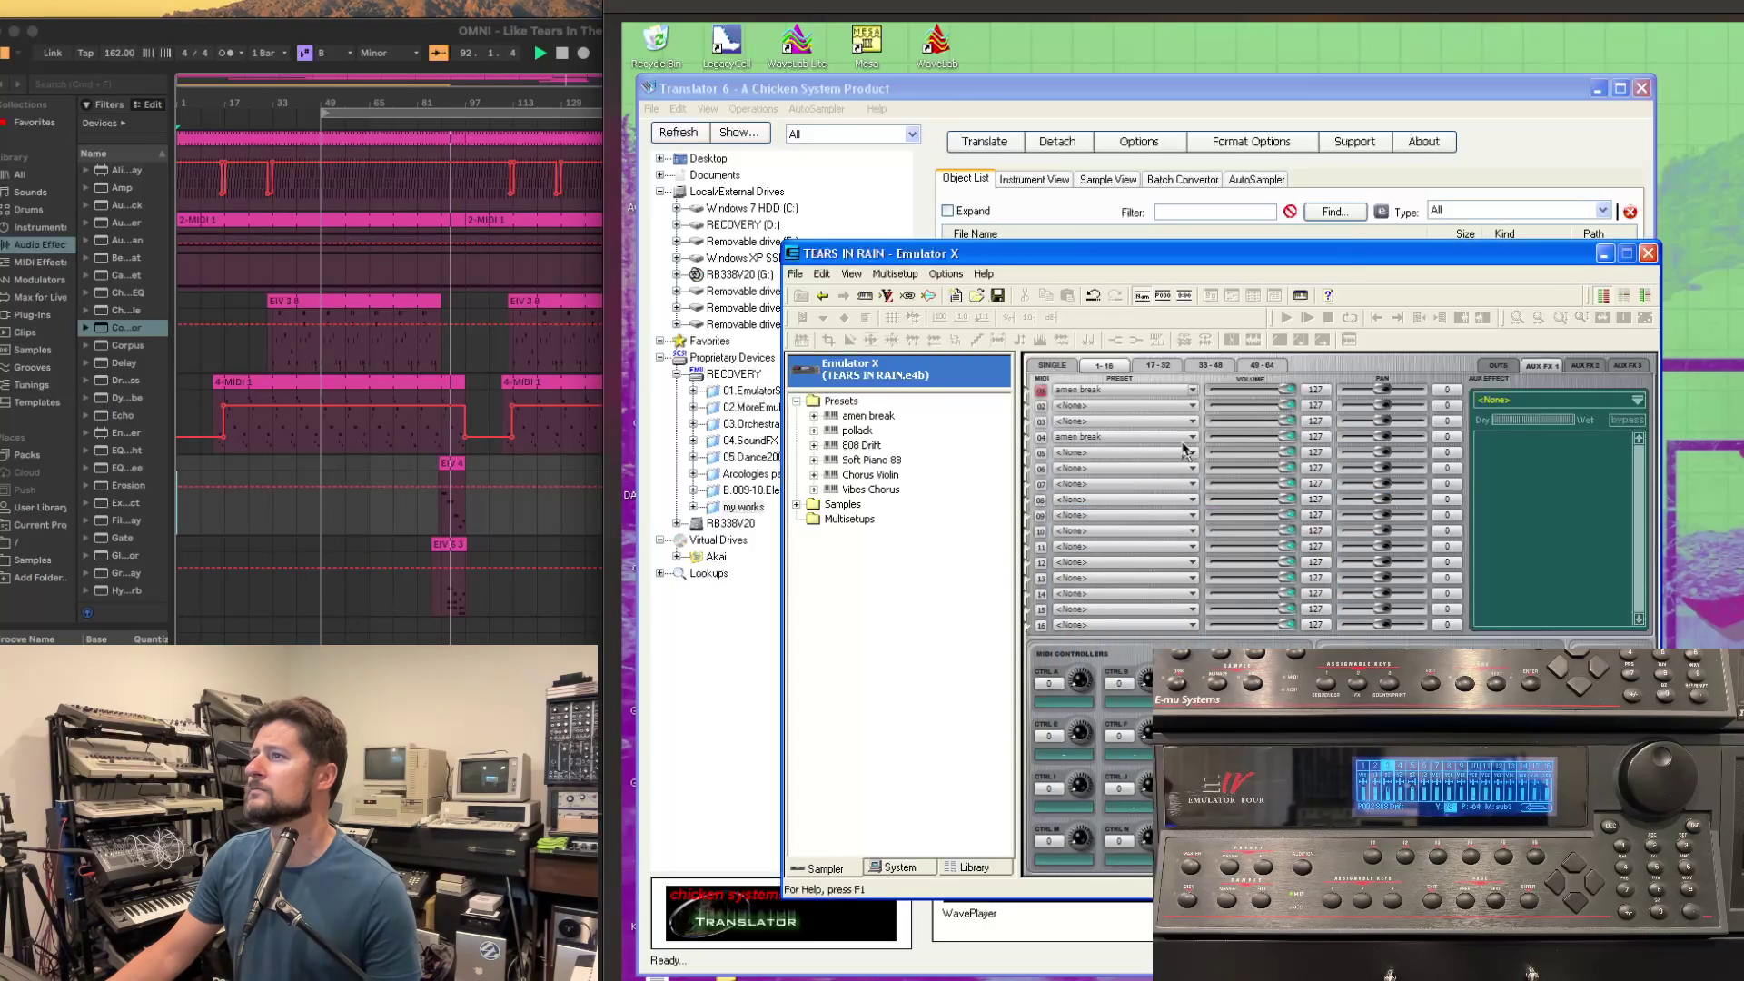
click(1193, 409)
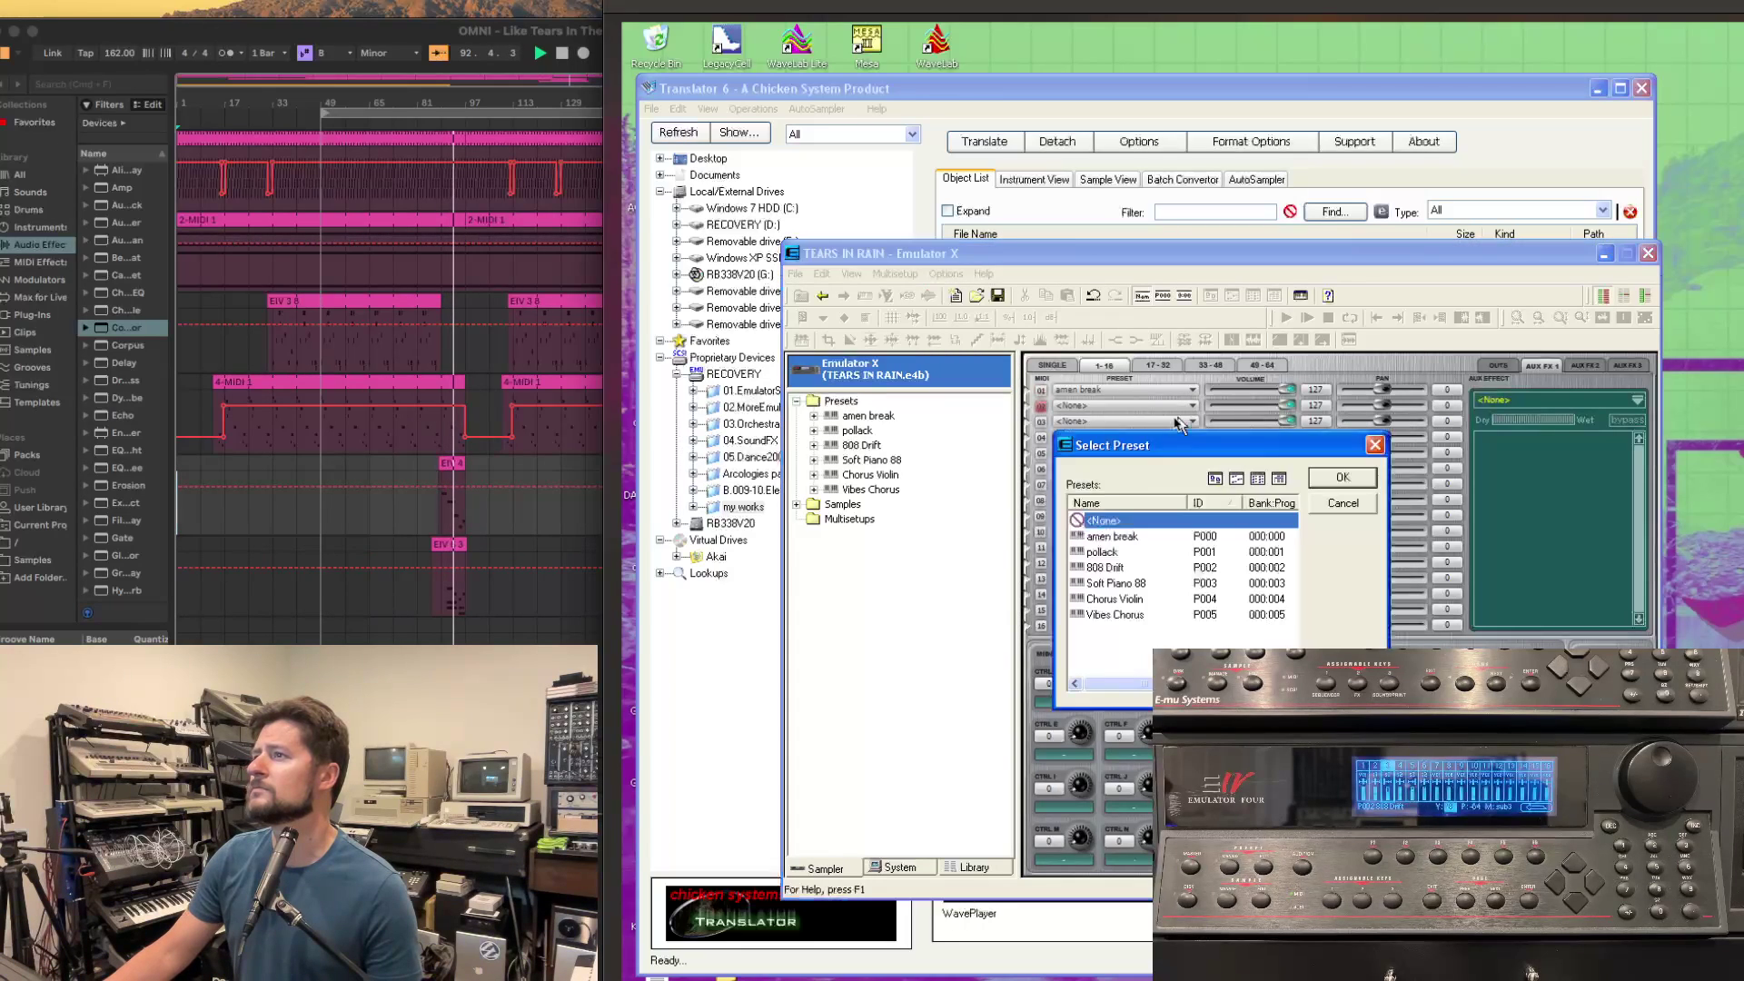
double_click(1103, 551)
click(1192, 423)
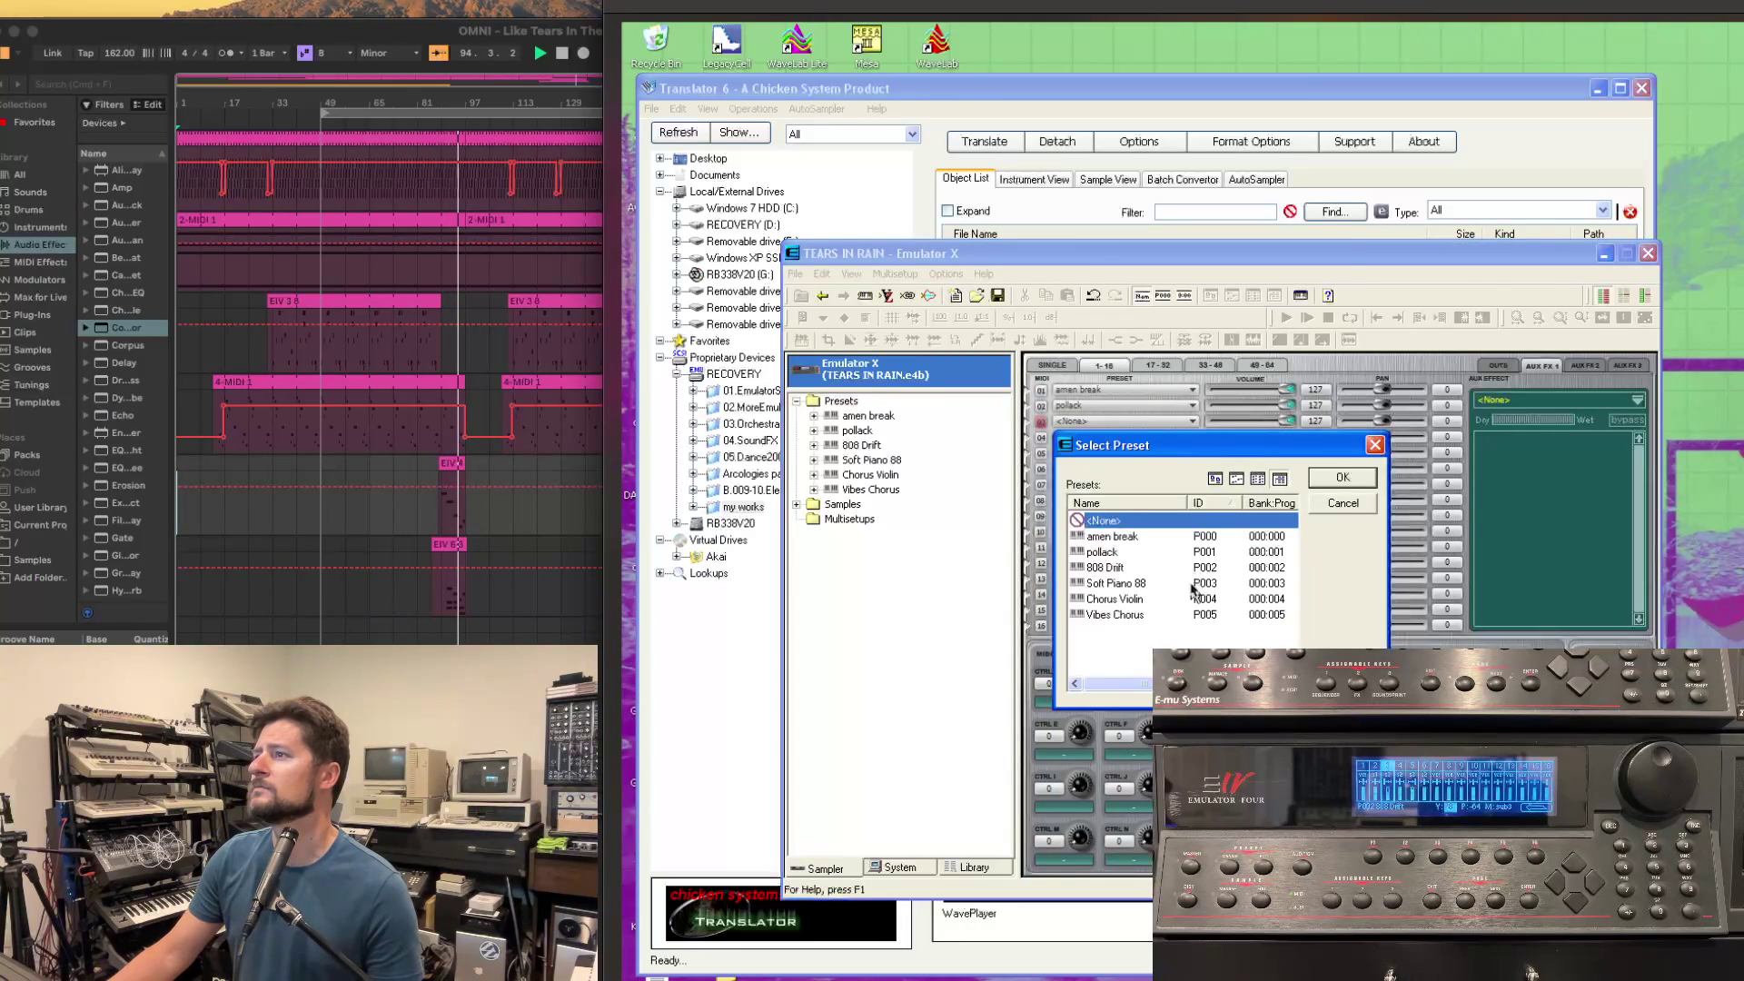
double_click(1126, 569)
Assign Soft Piano 88, Chorus Violin and Vibes Chorus to MIDI channels 4, 5 and 6
click(1191, 439)
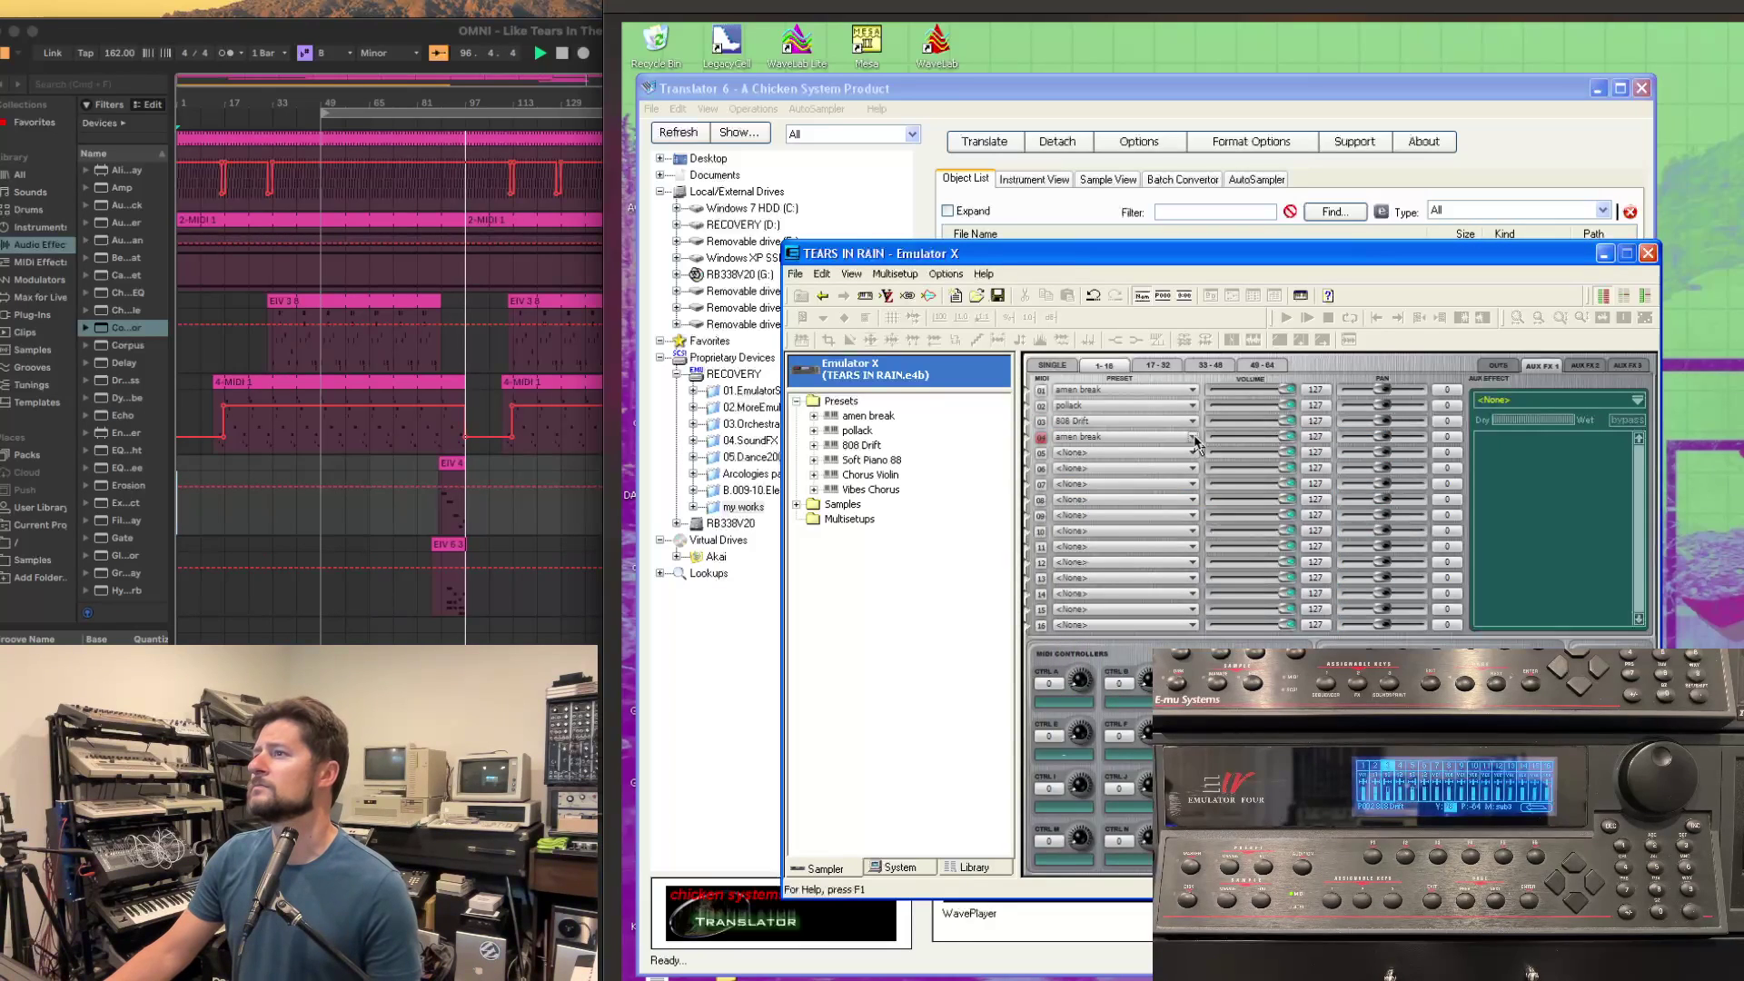
click(1193, 440)
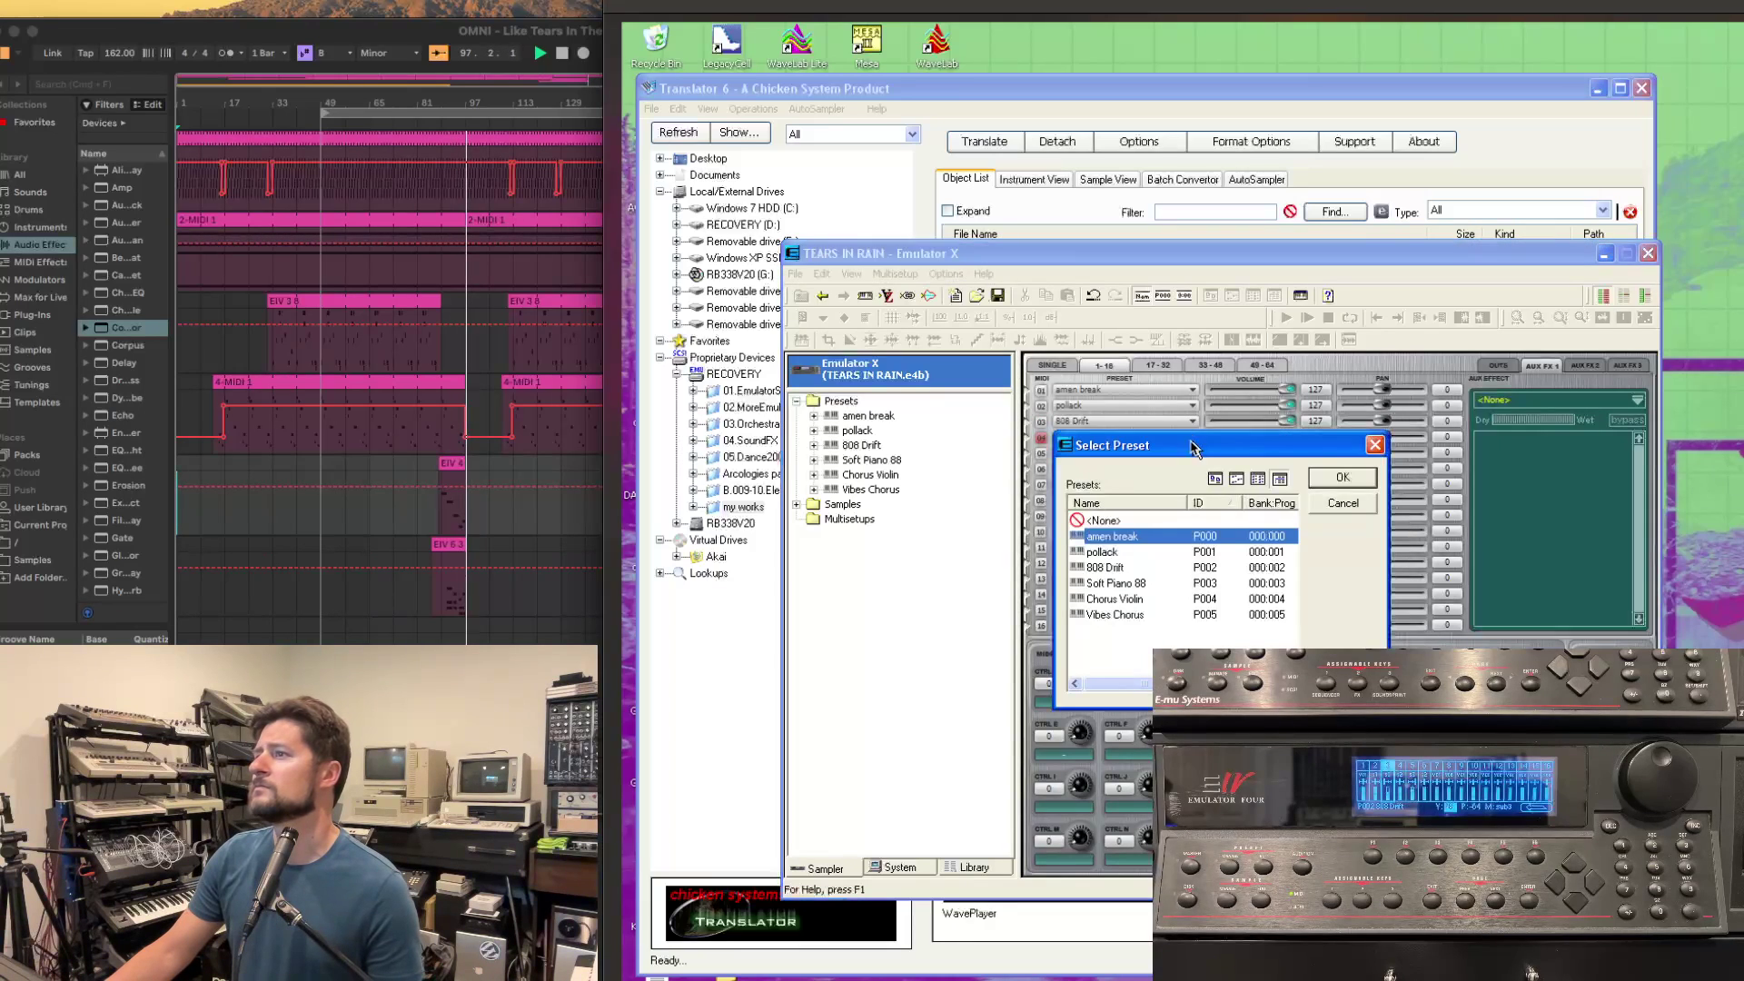
double_click(1125, 583)
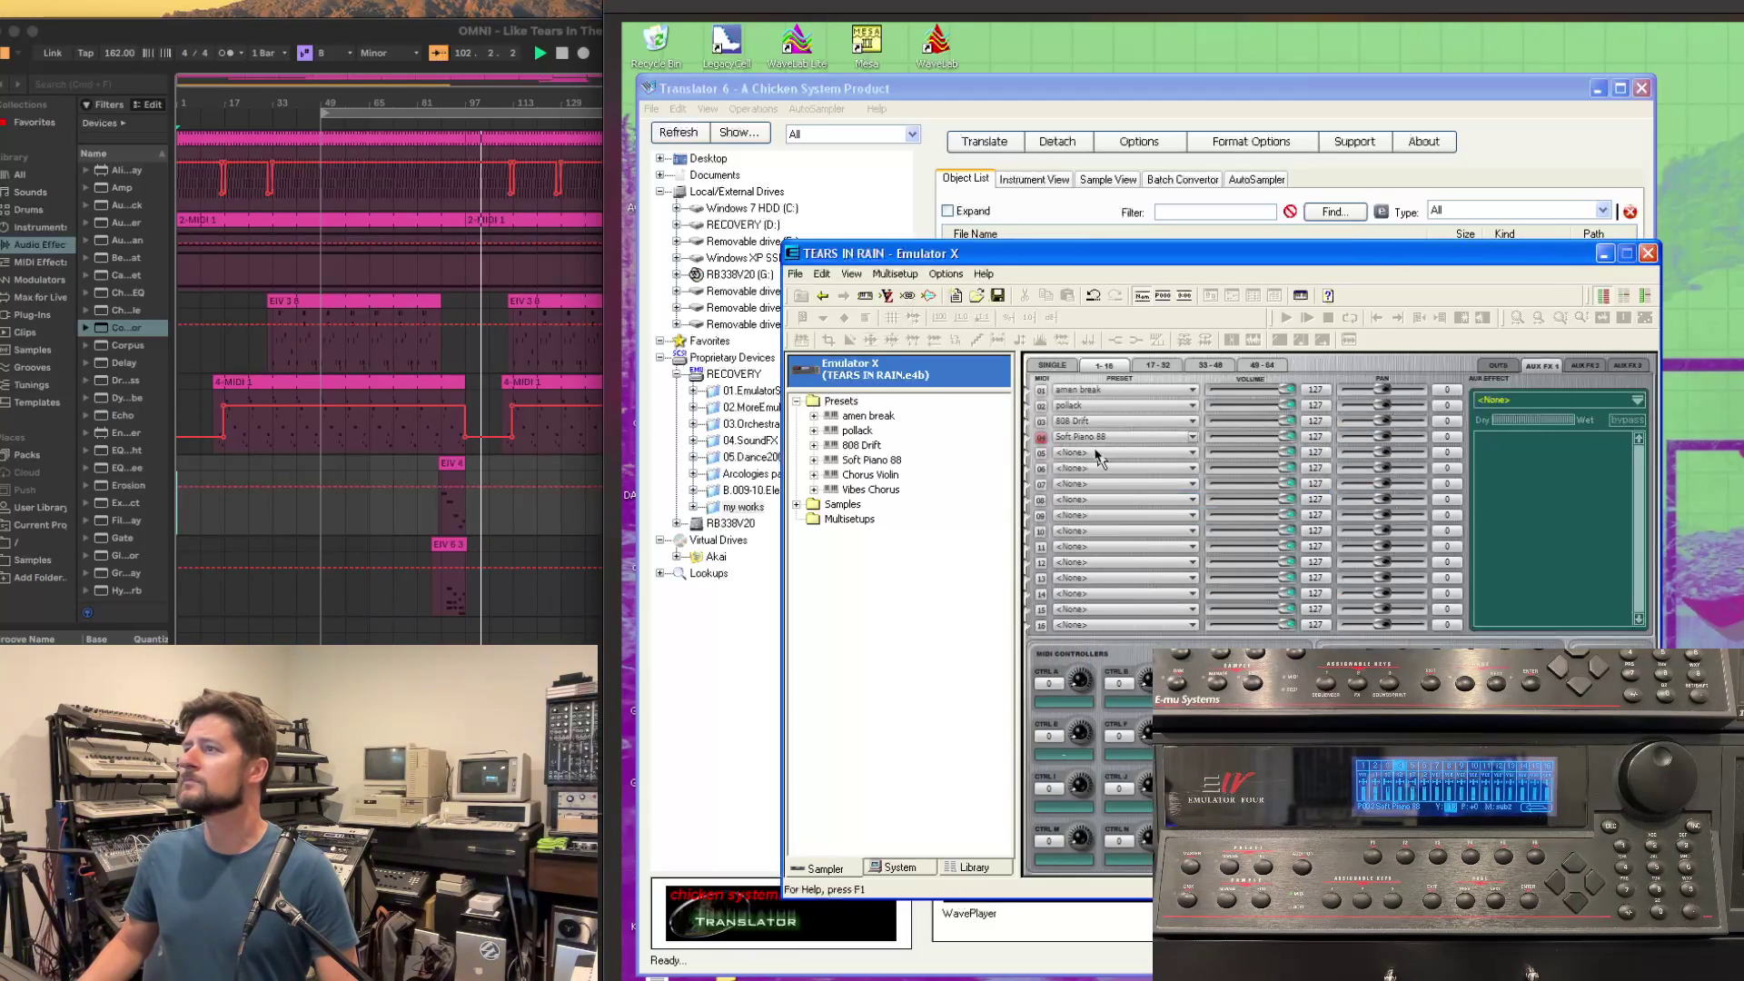
click(1192, 452)
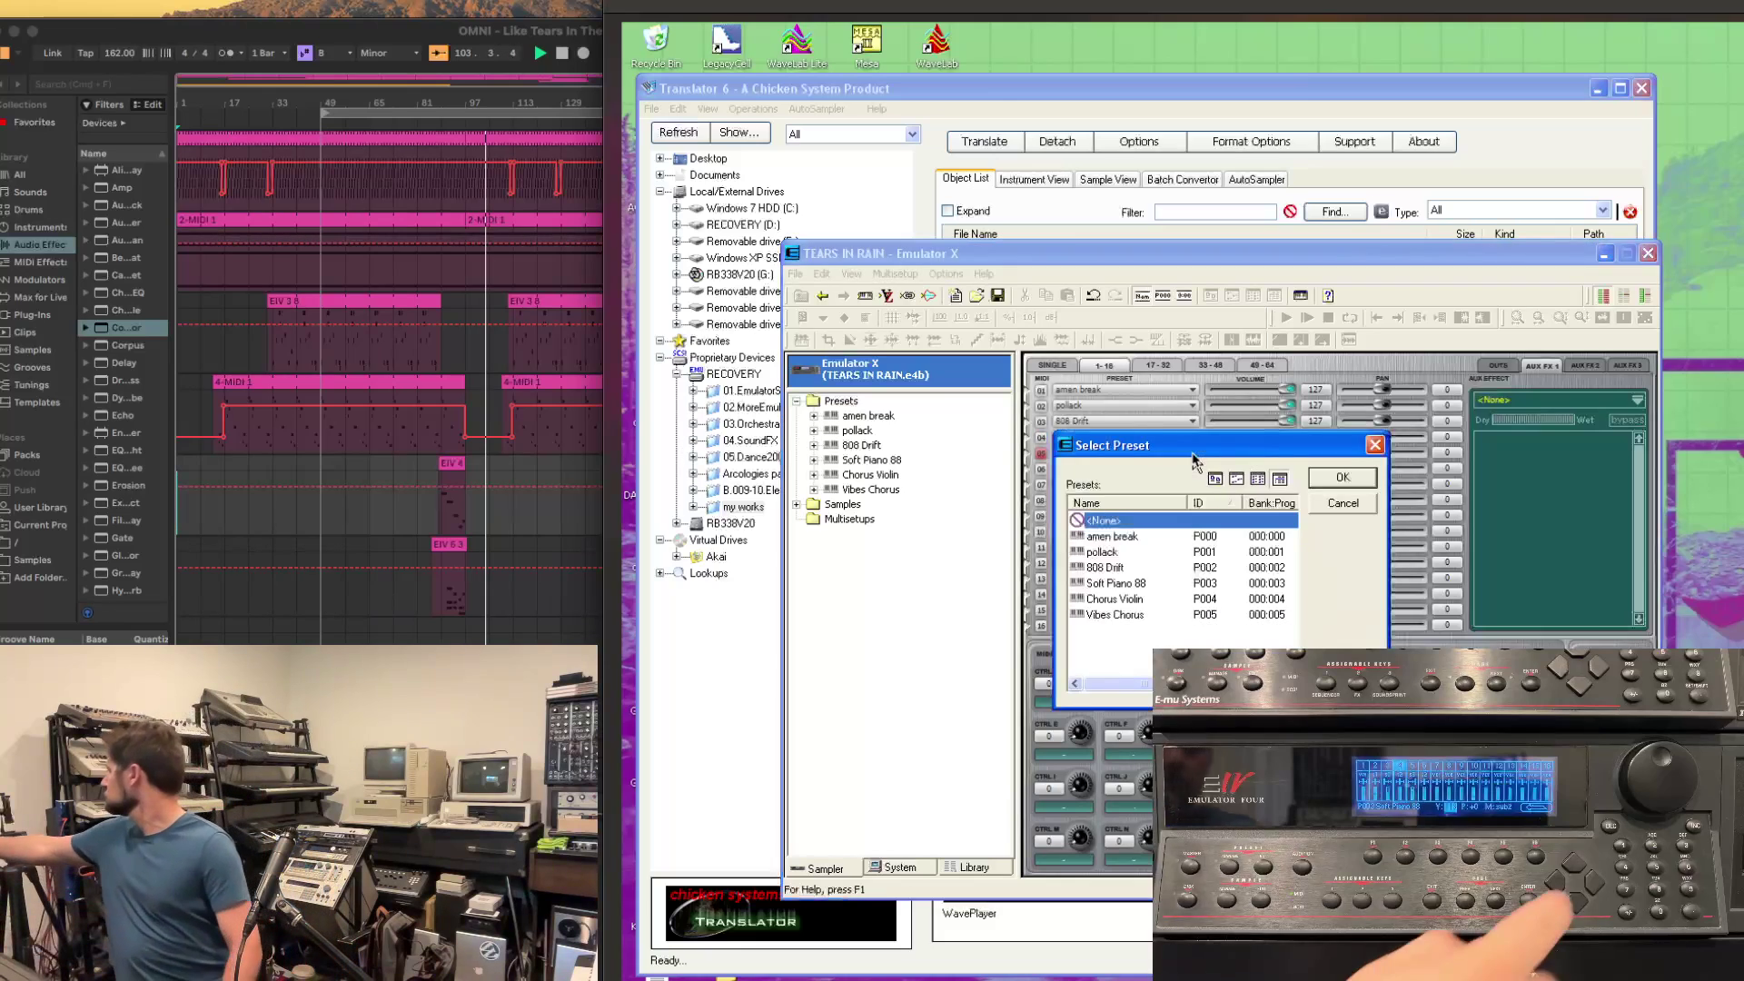
double_click(1137, 600)
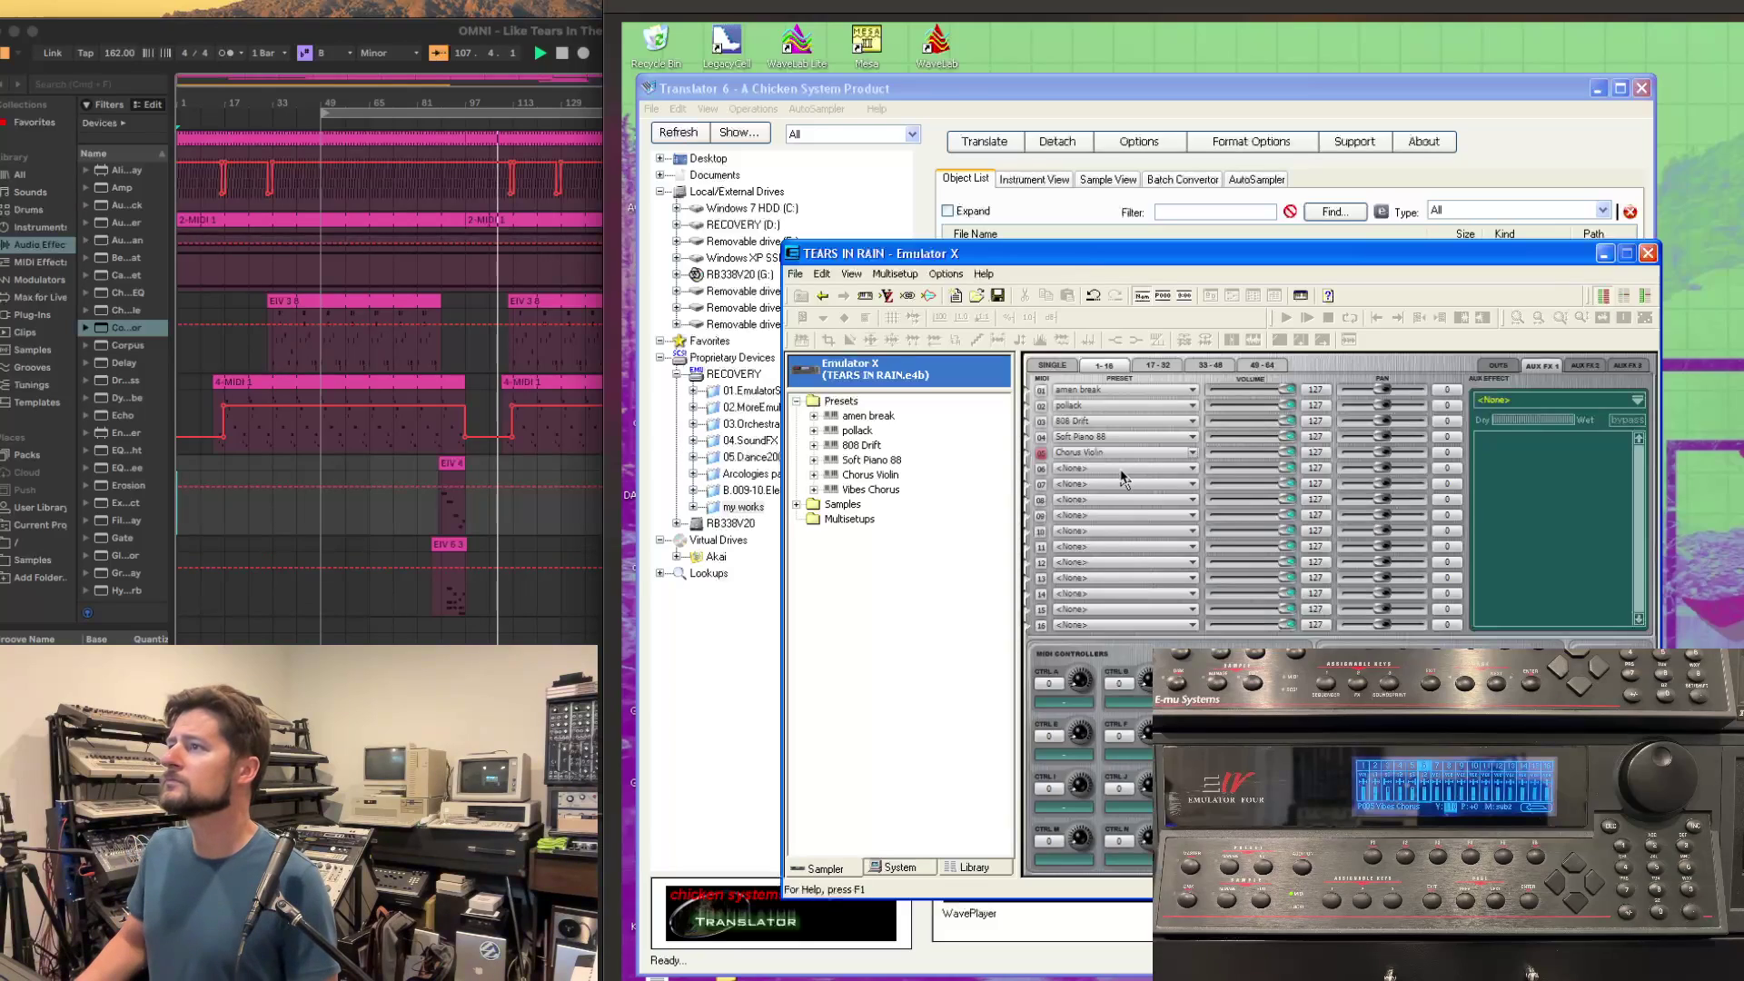
double_click(1124, 478)
click(1116, 615)
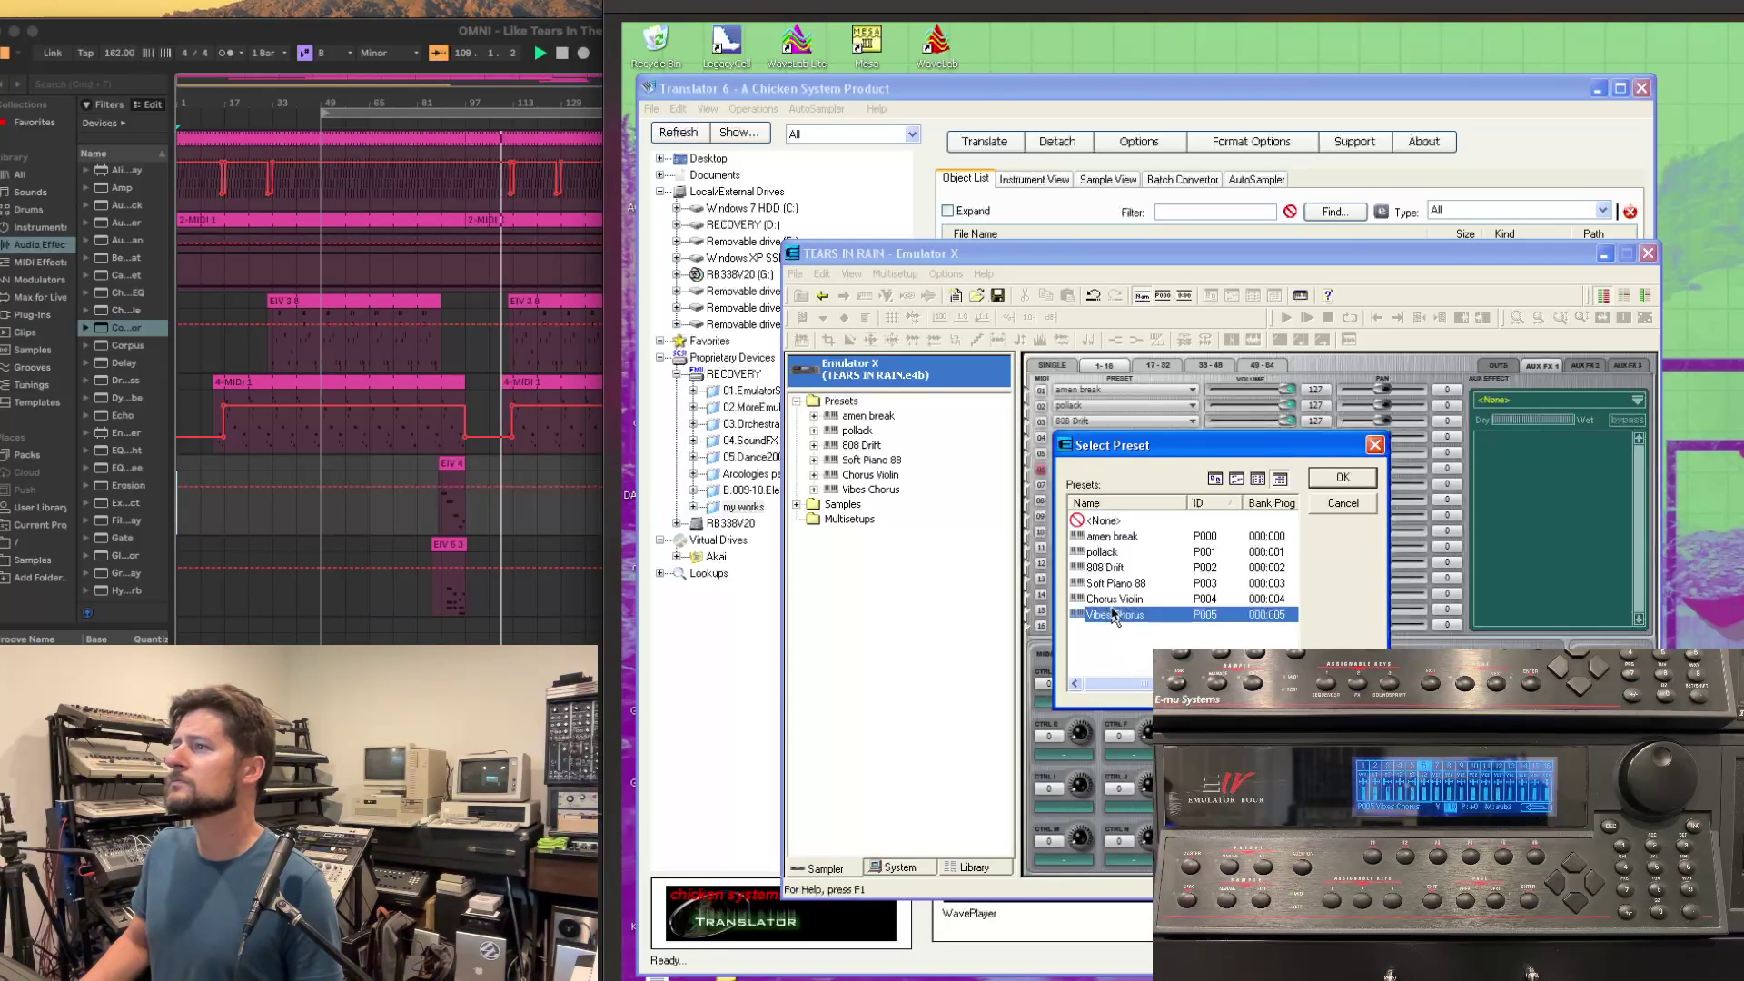
double_click(1116, 615)
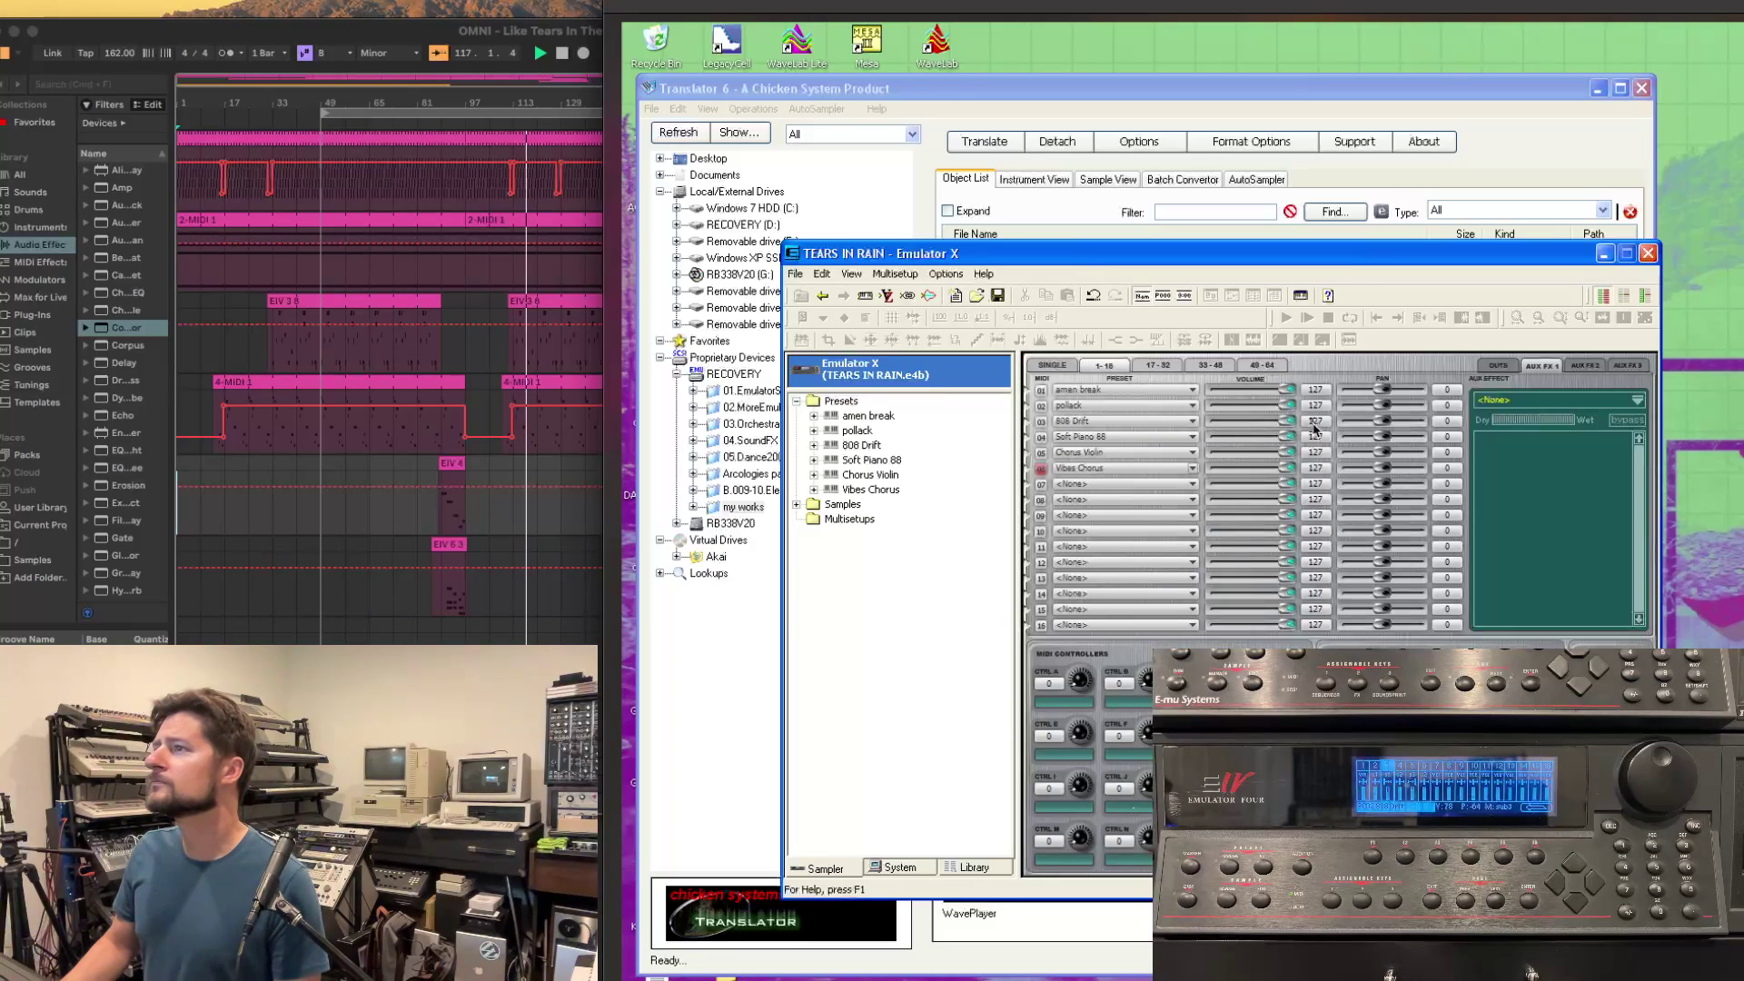
Set the channel volume to 78 for 808 Drift and 113 for Soft Piano 88
double_click(1308, 422)
text(78)
key(Return)
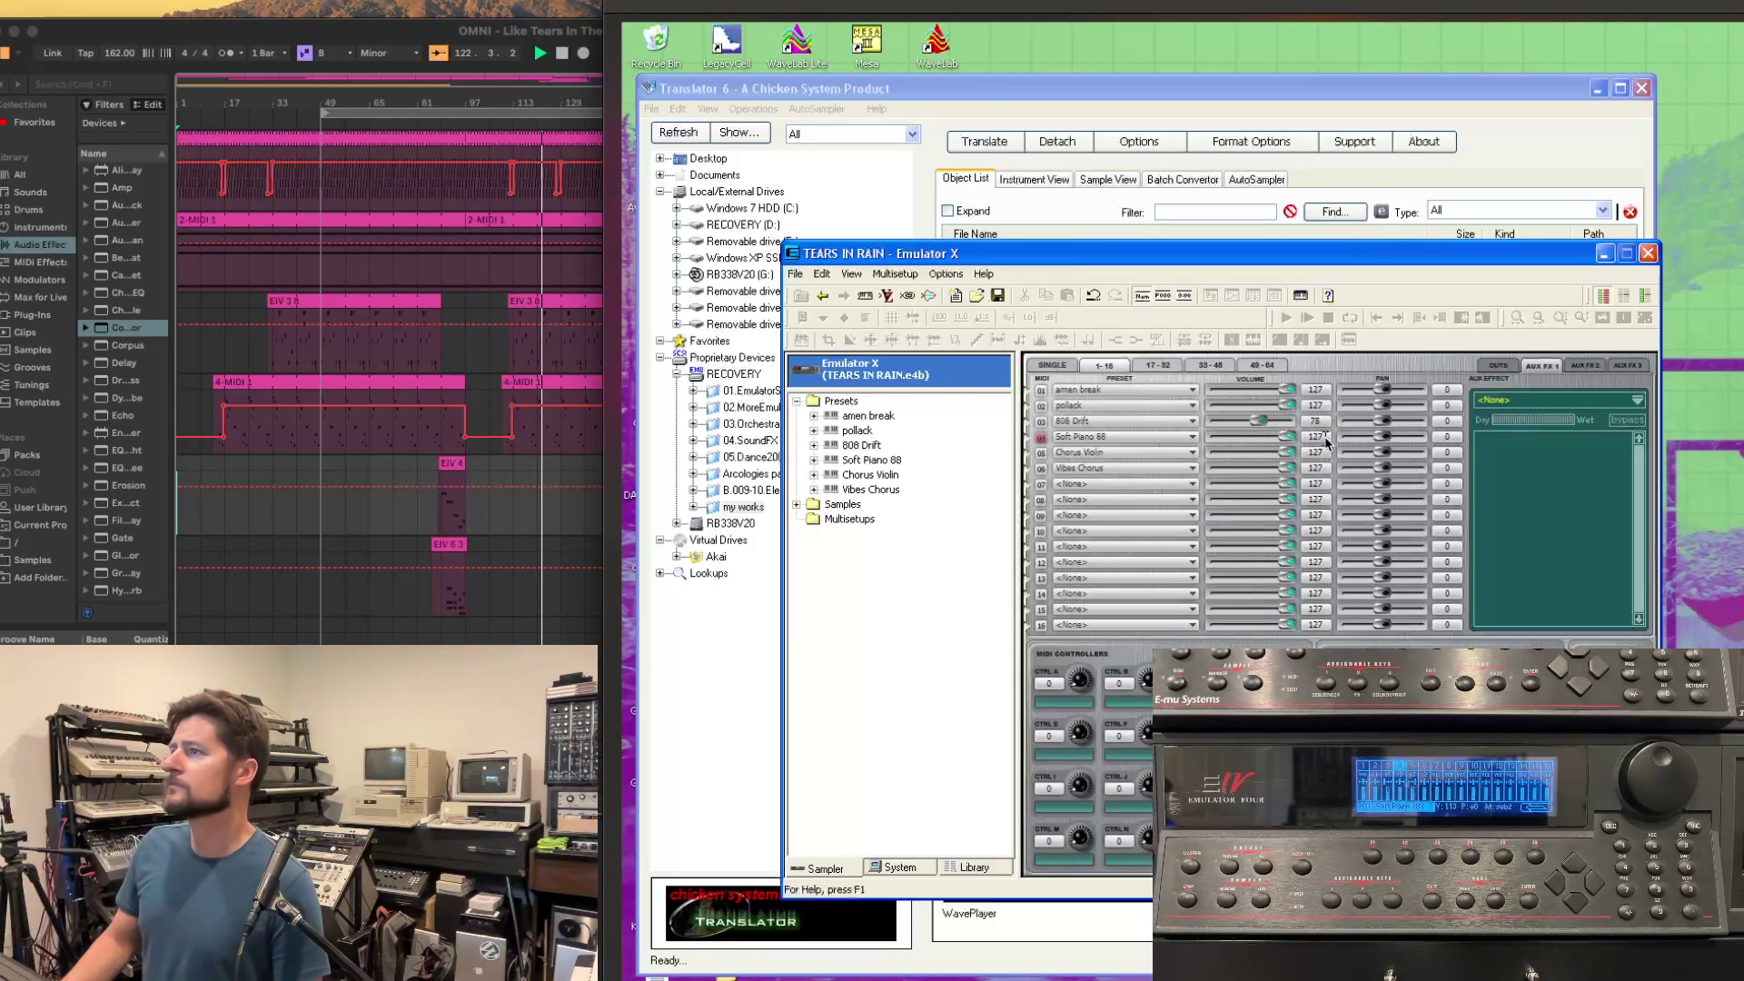
double_click(1315, 437)
text(113)
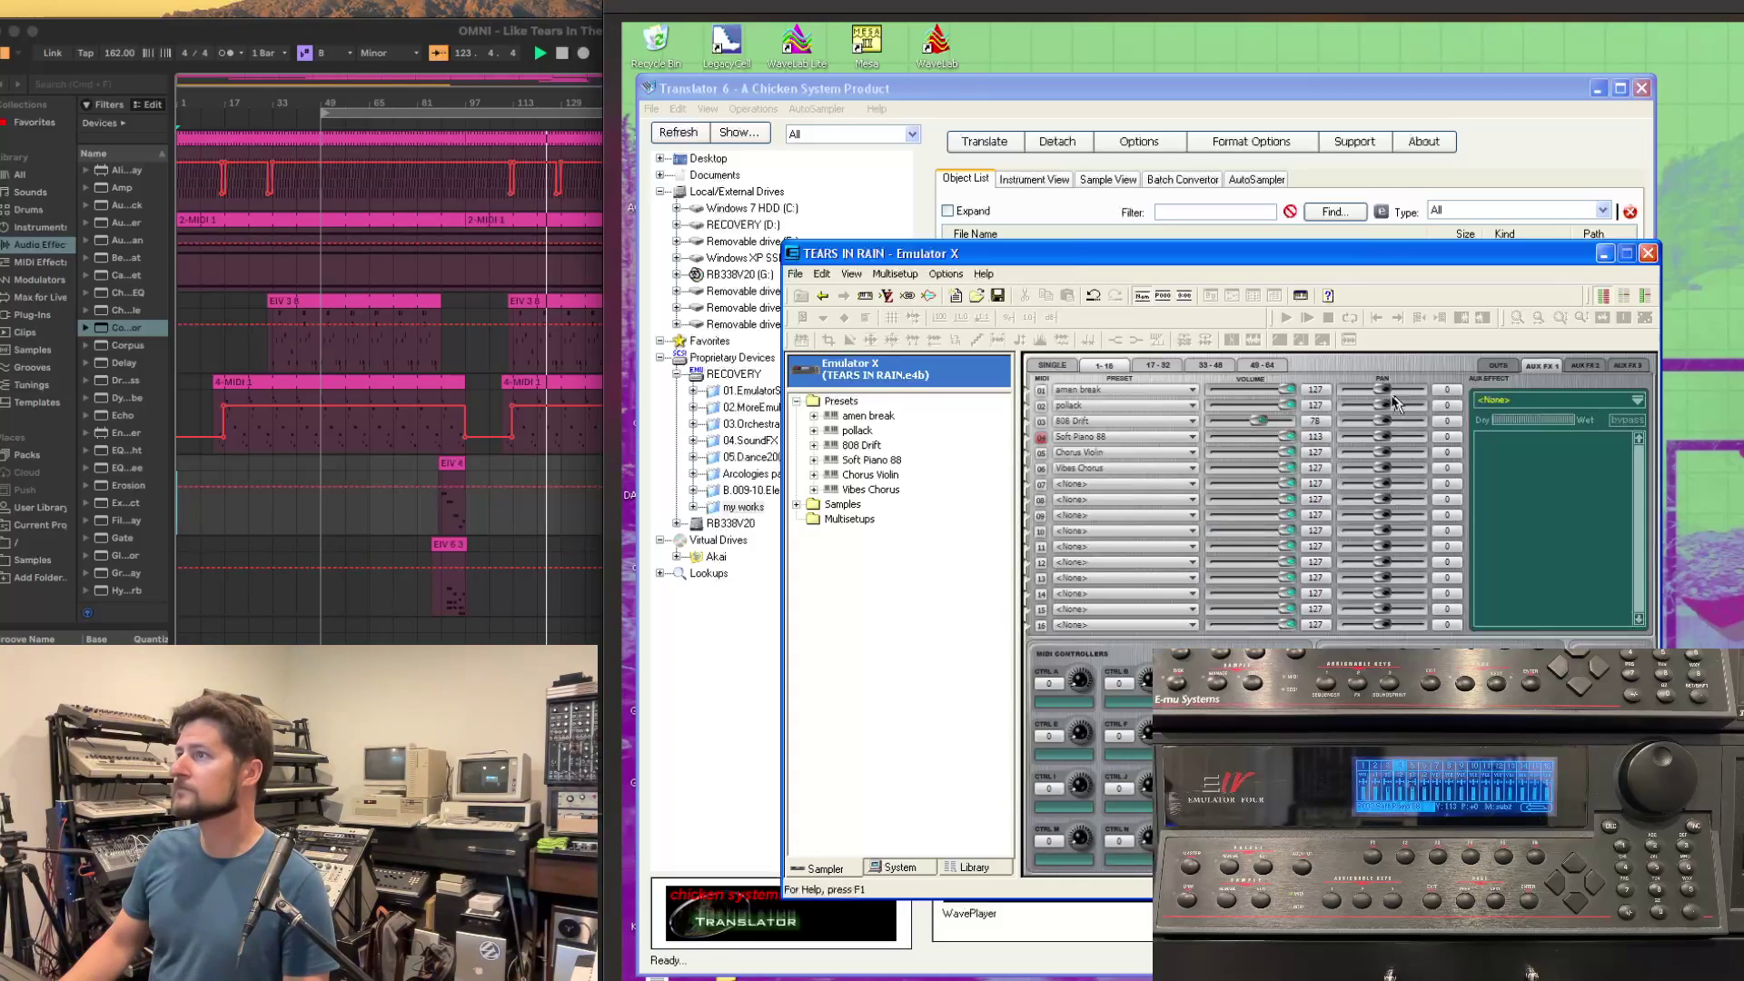
Set the channel volume to 100 for Chorus Violin and 110 for Vibes Chorus
double_click(1316, 452)
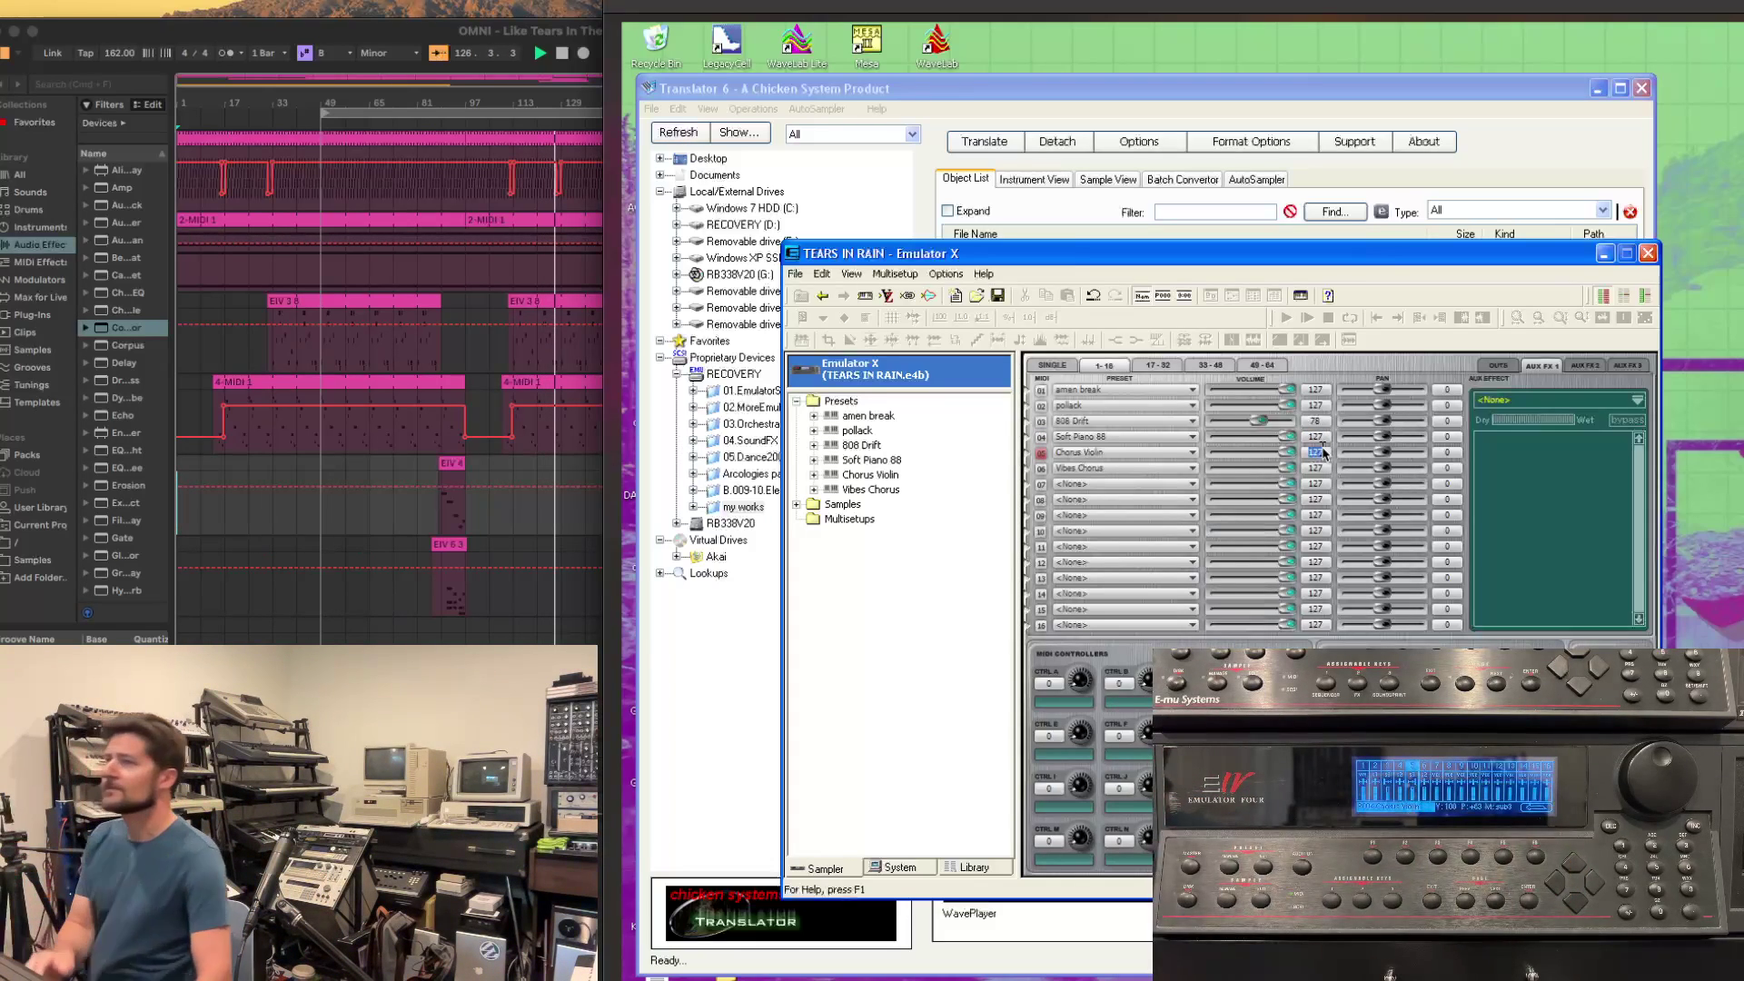
text(10)
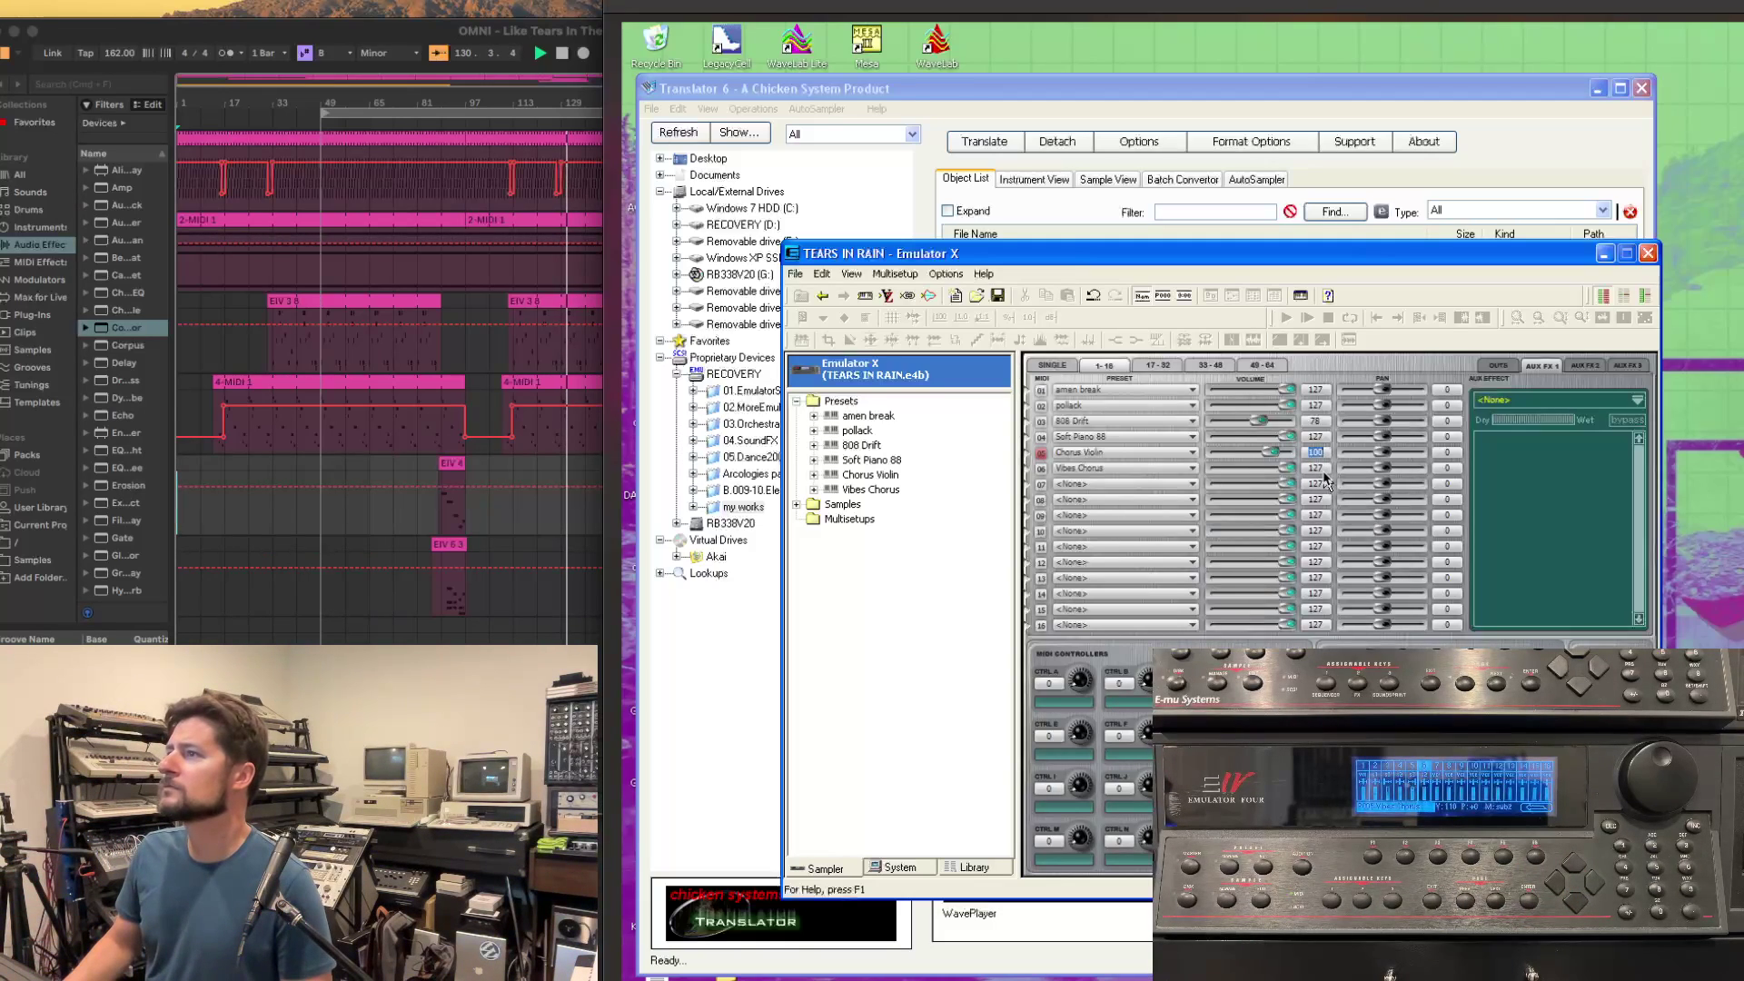
text(0)
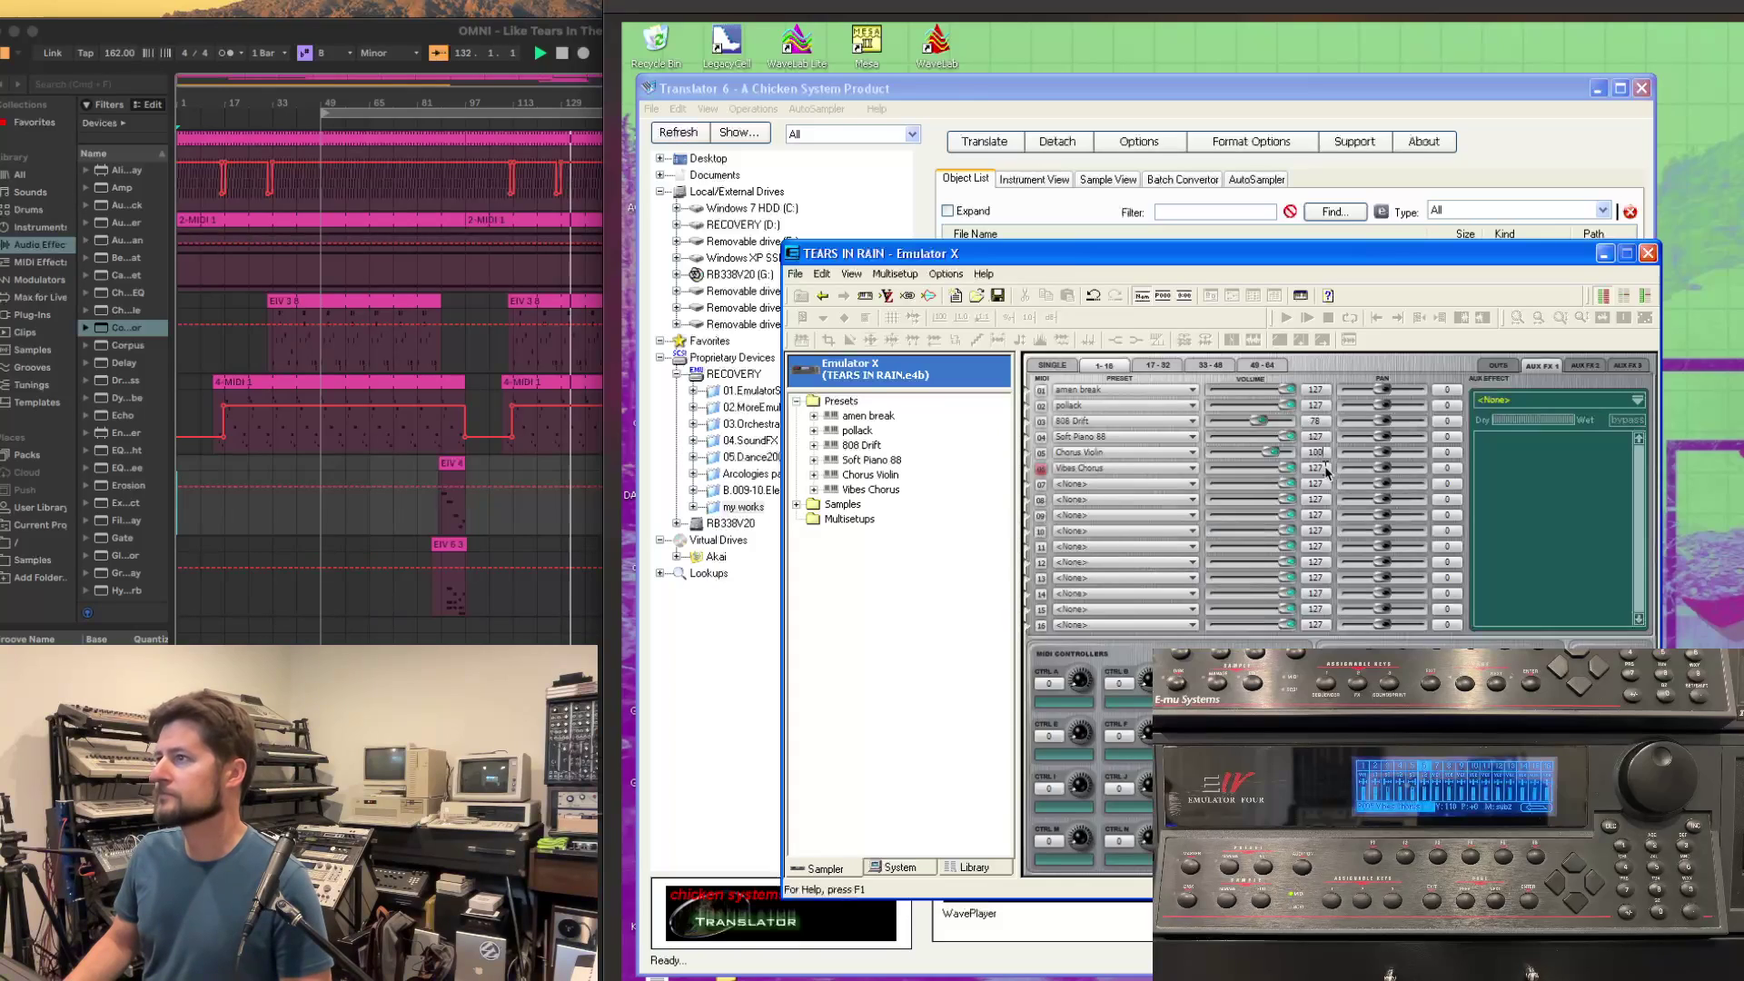
text(110)
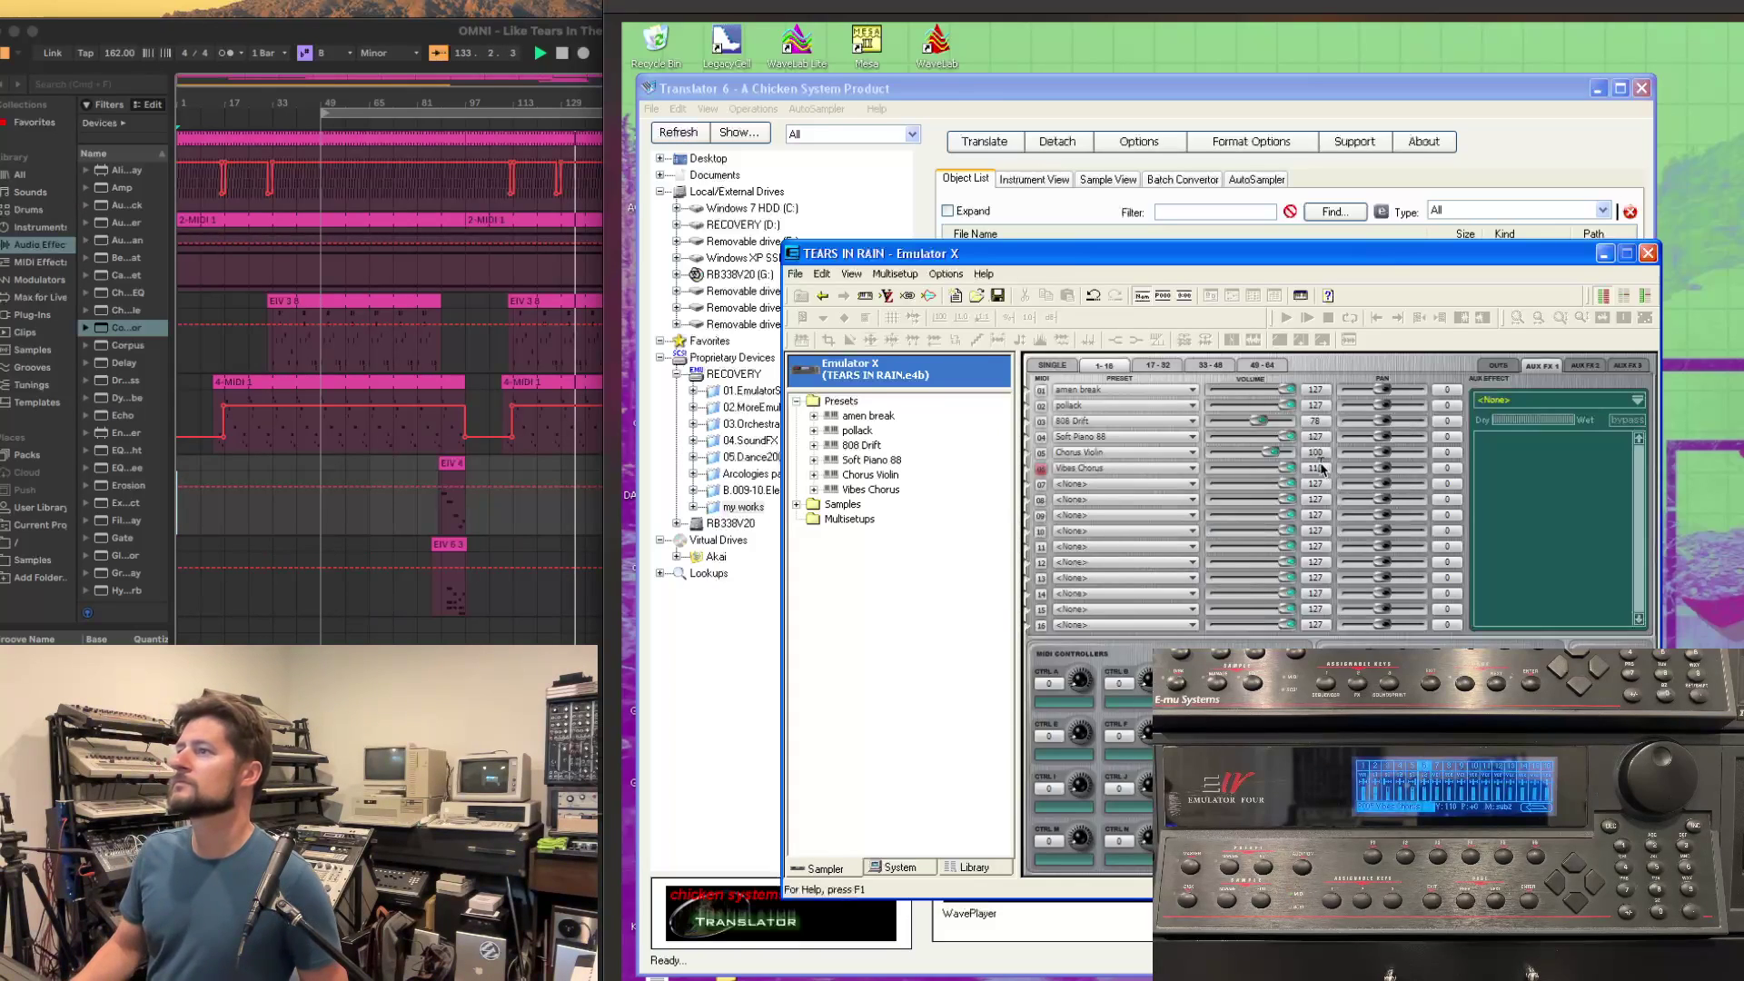
Switch to Ableton Live and route the MIDI output of tracks EIV 1, EIV 2 and EIV 3 to Emulator X's Unitor8/AMT8 port
click(406, 36)
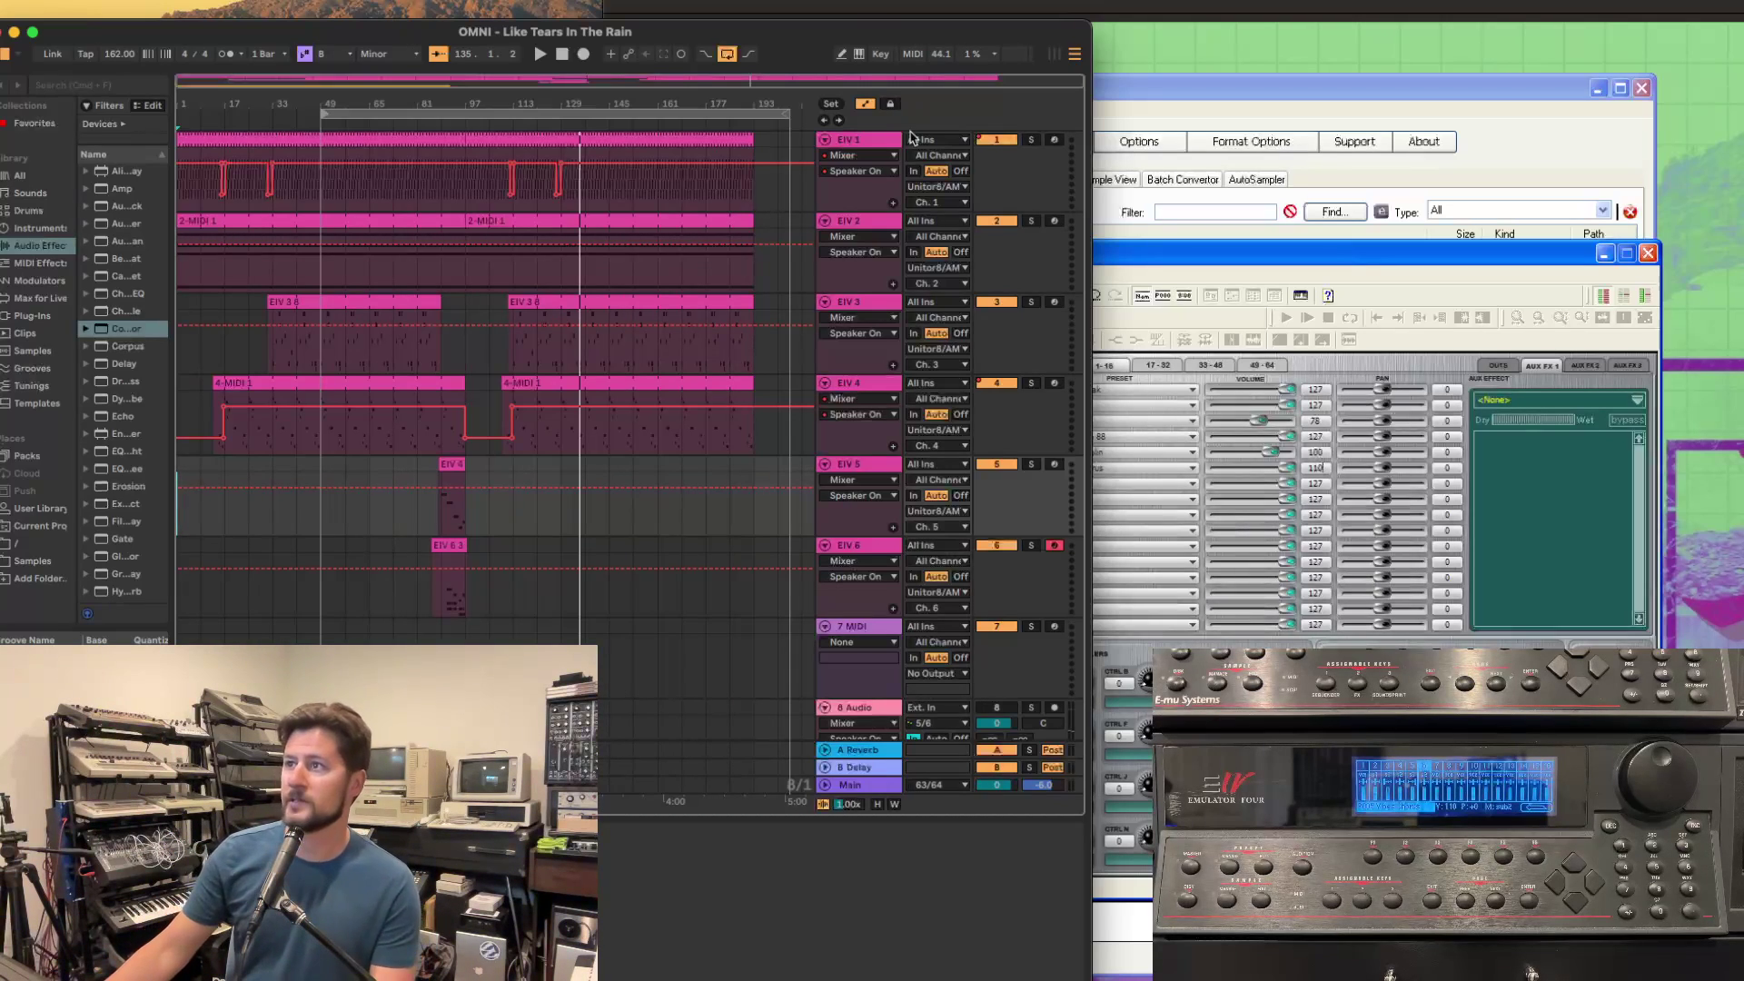
click(960, 187)
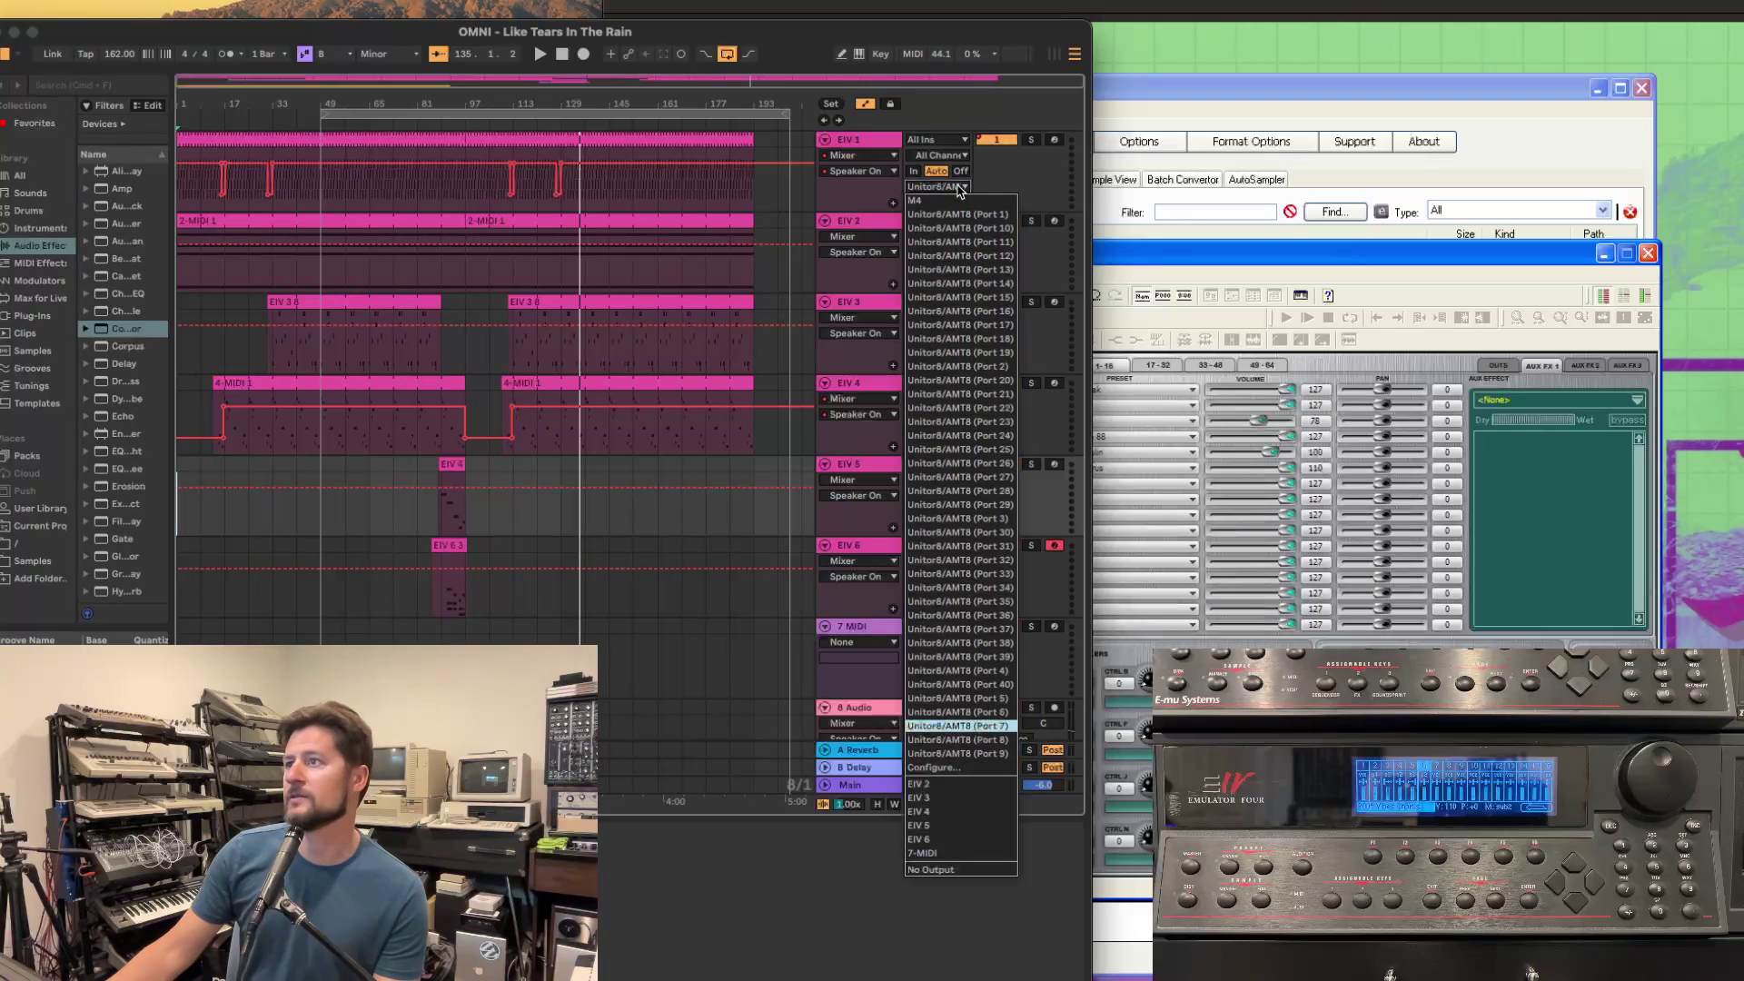
click(994, 448)
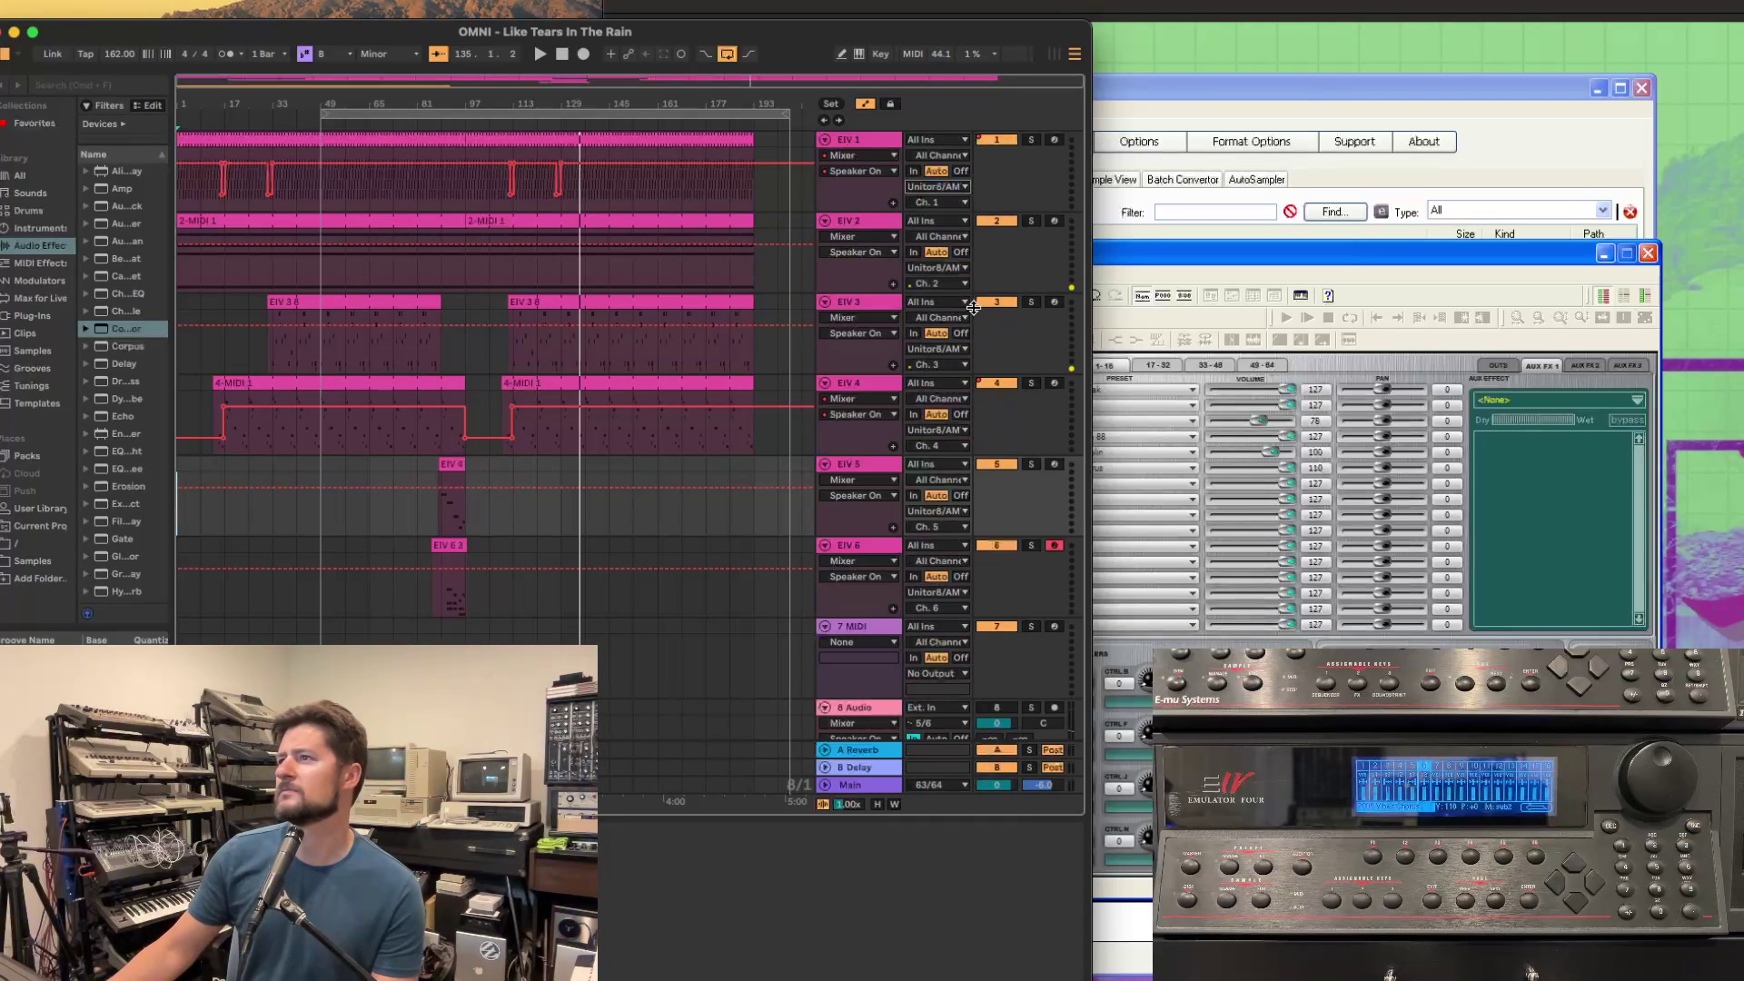
click(946, 268)
click(1001, 446)
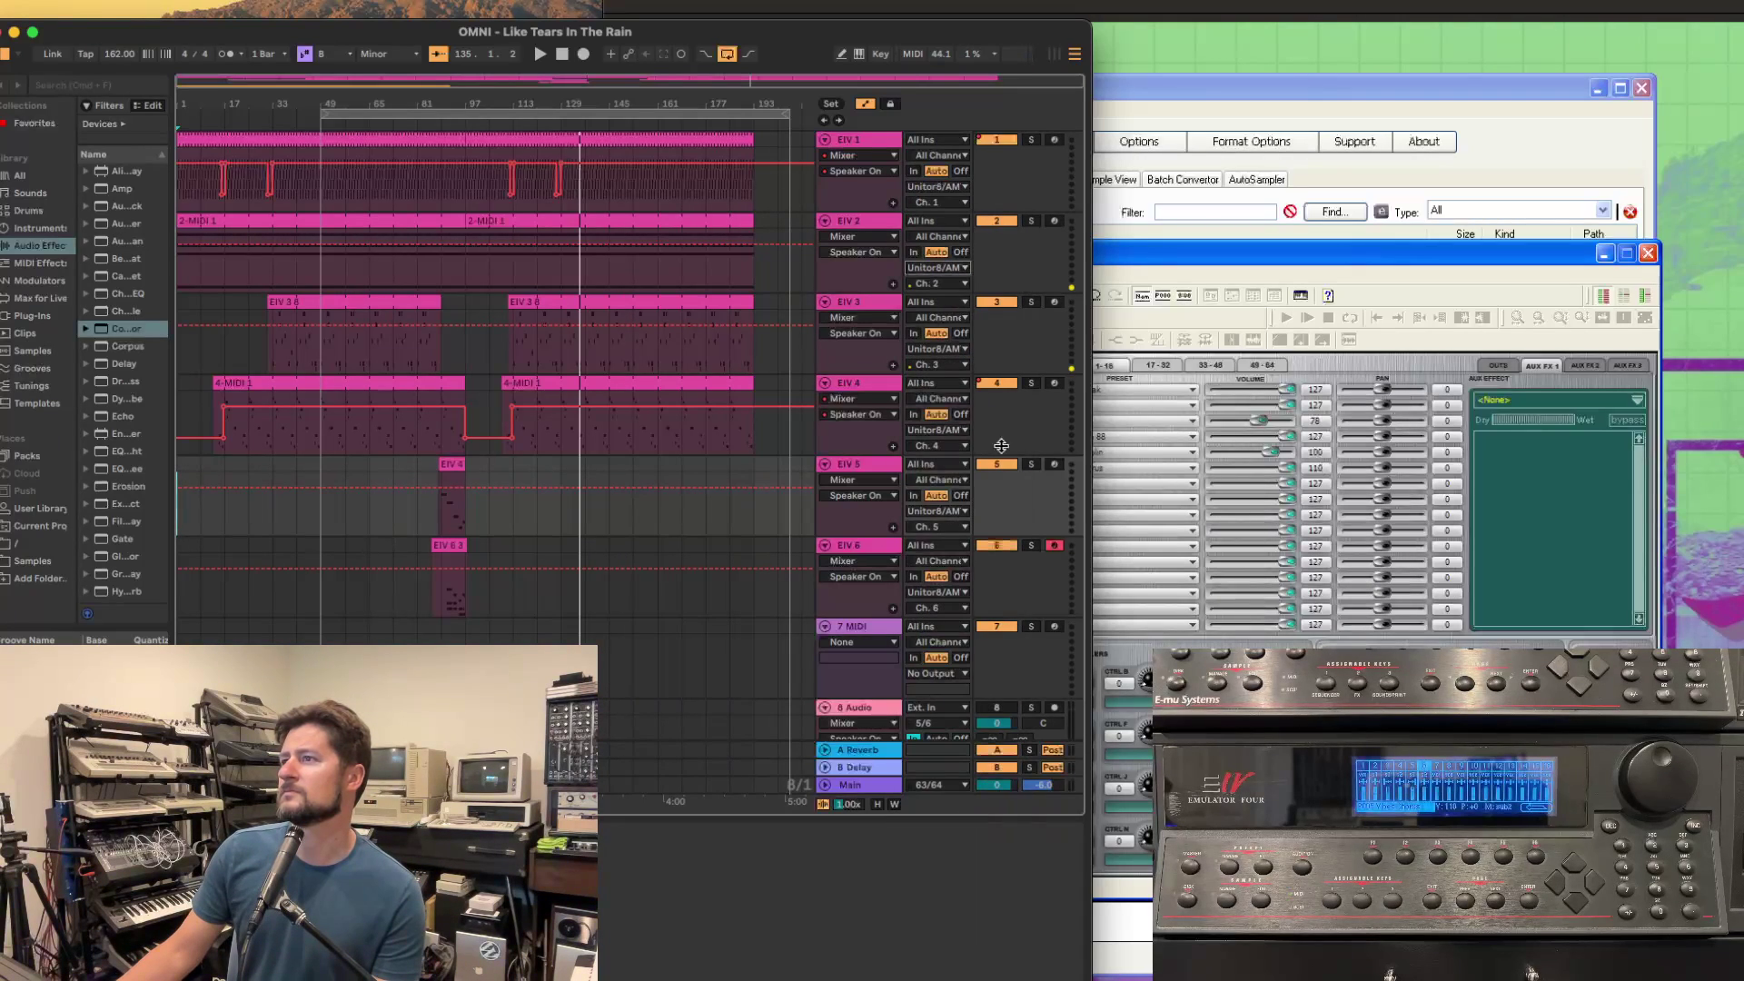
click(955, 350)
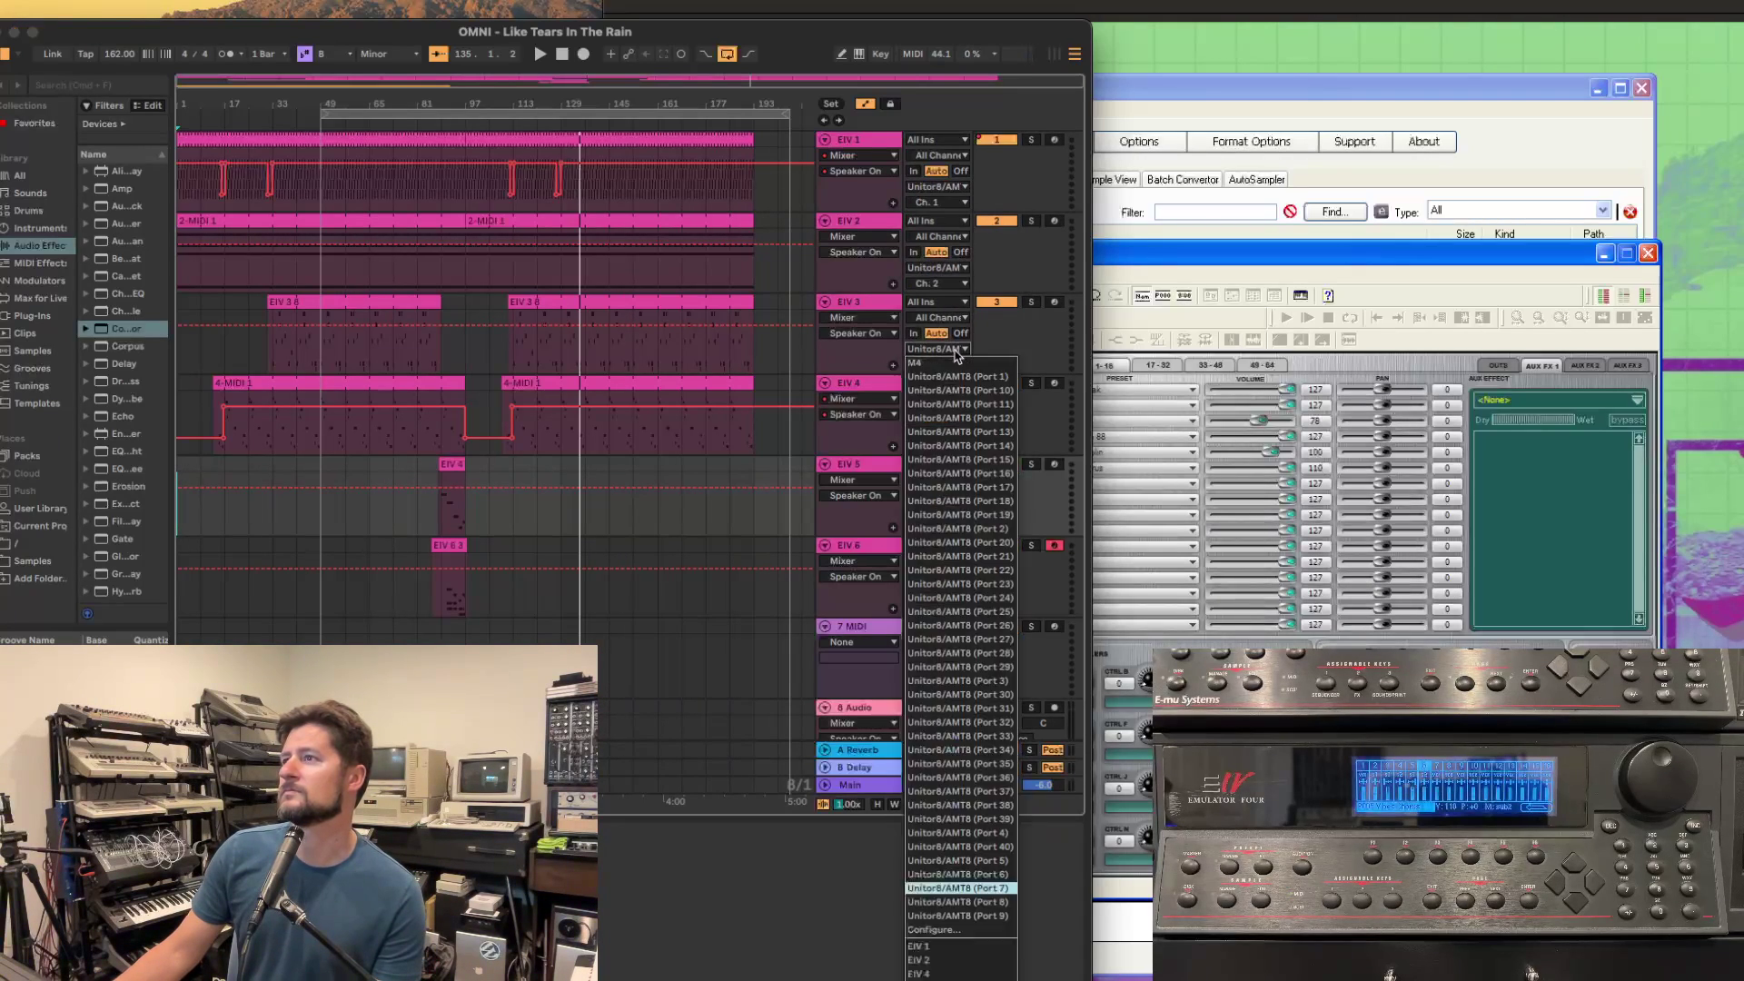
click(978, 595)
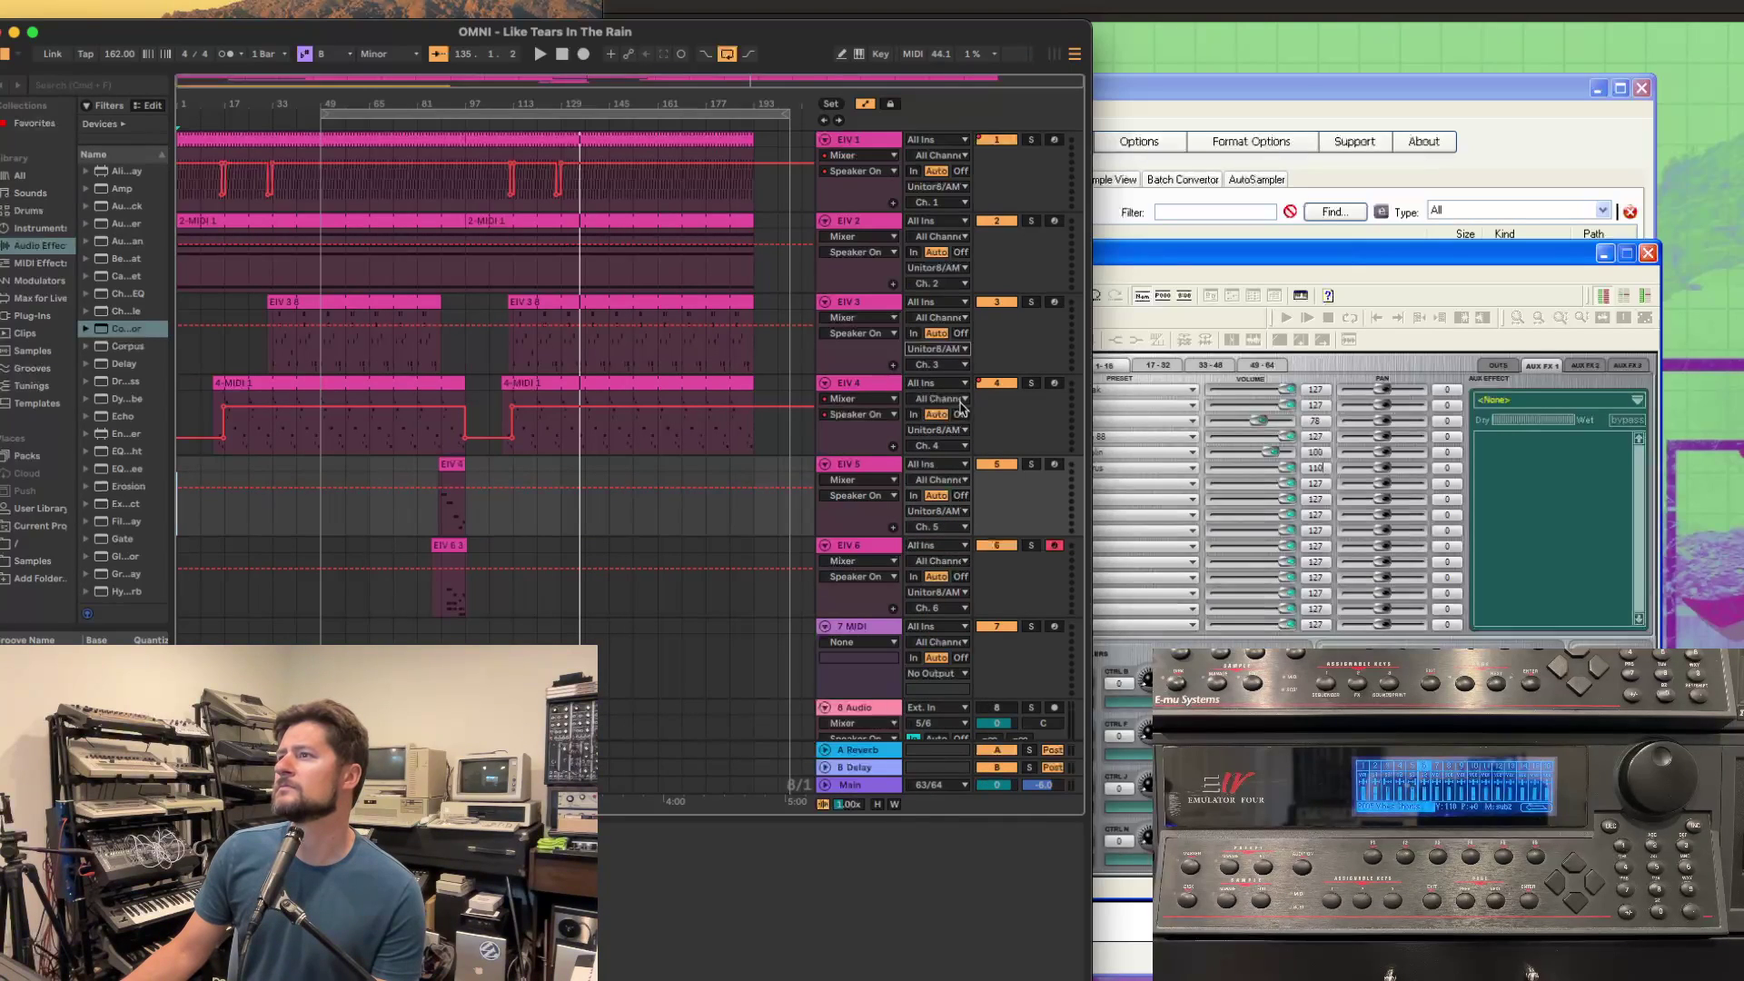
Route the MIDI output of tracks EIV 4, EIV 5 and EIV 6 to the same Unitor8/AMT8 port
click(958, 432)
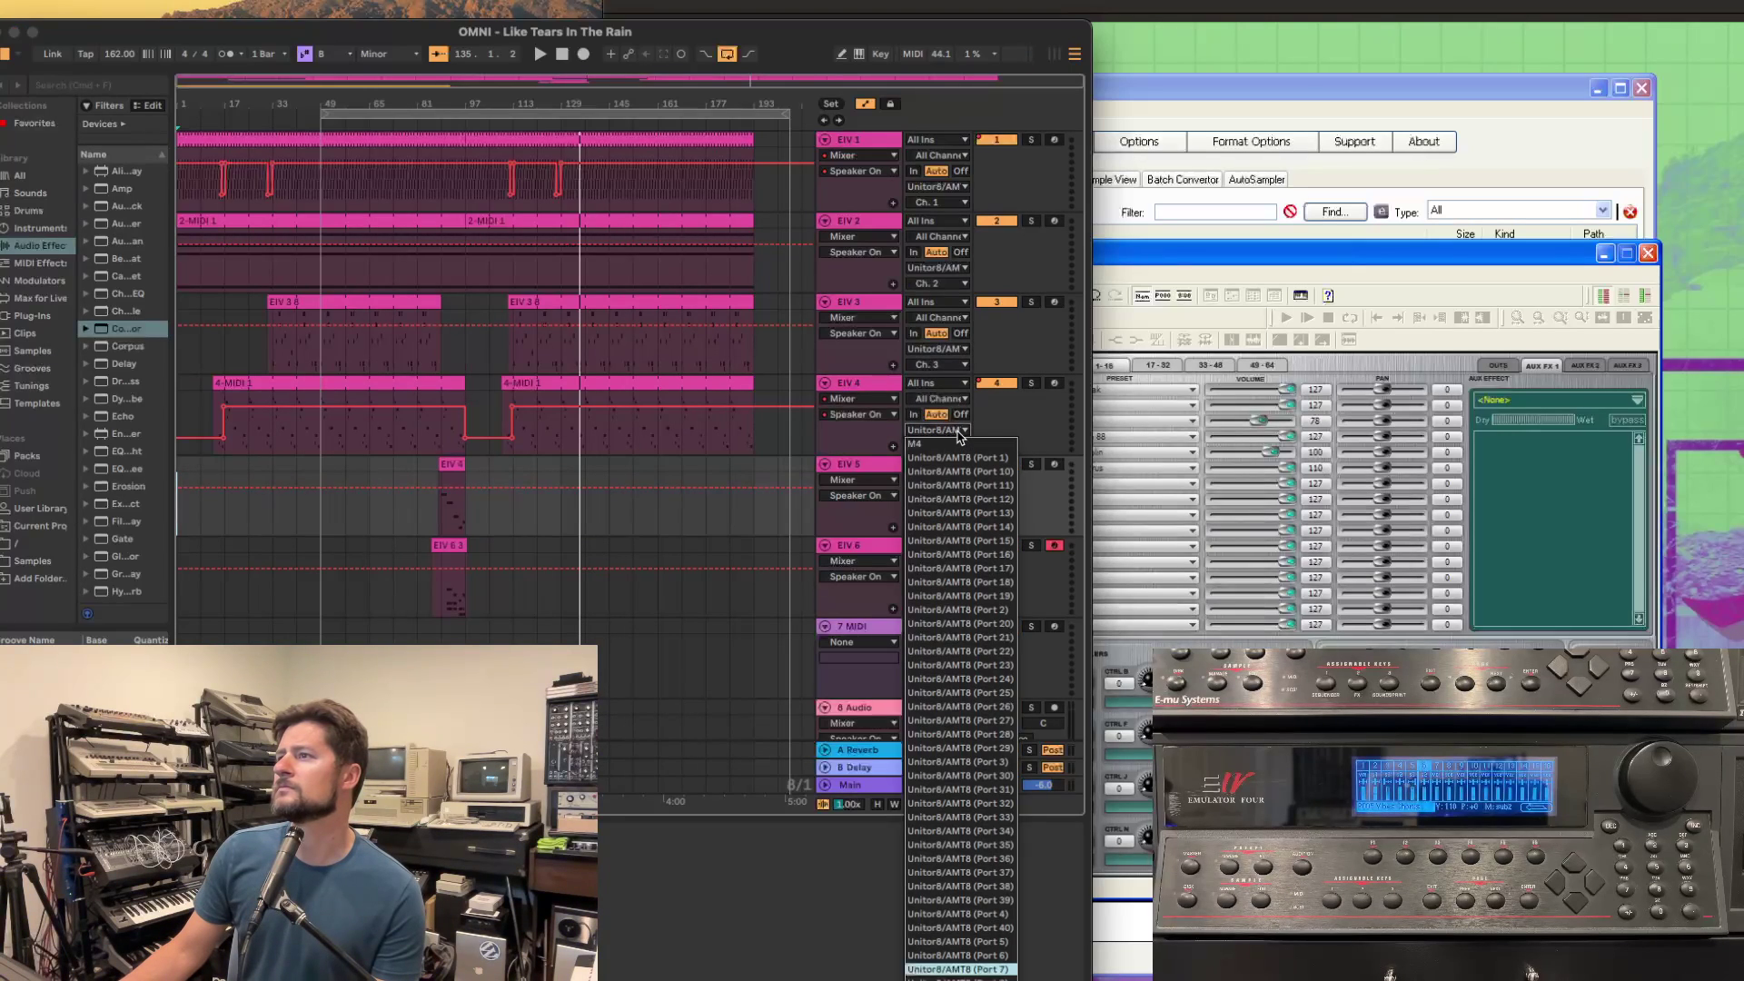
click(975, 667)
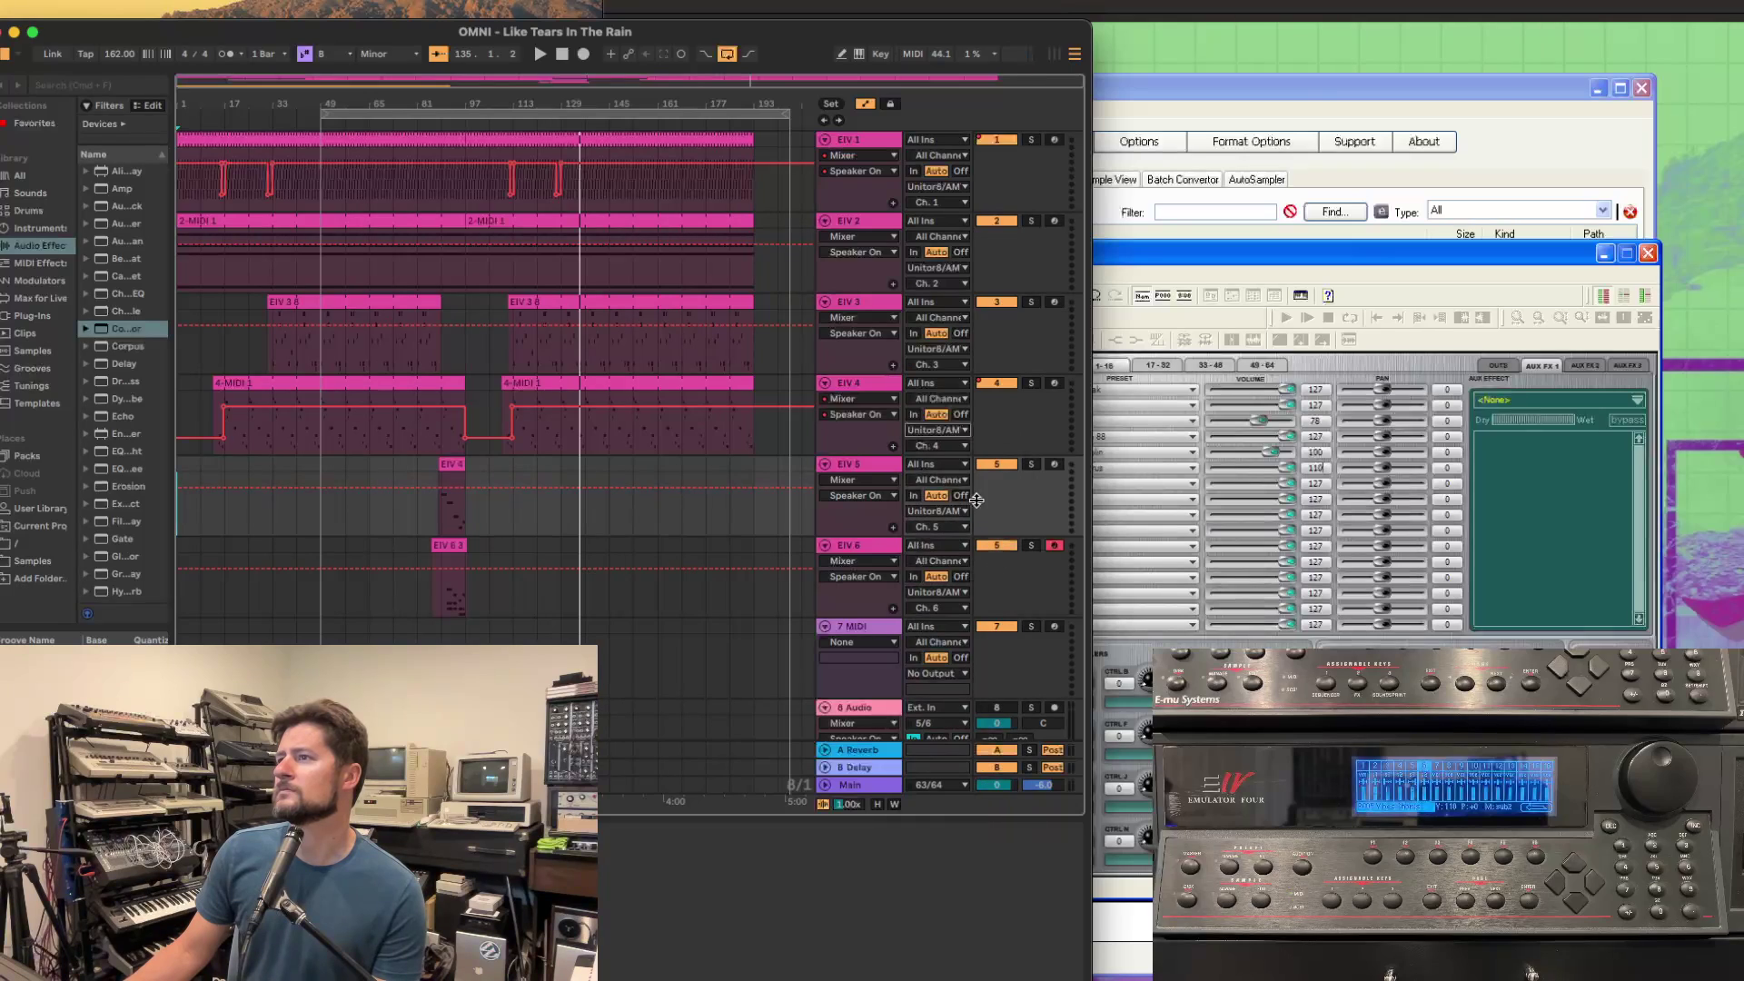
click(961, 513)
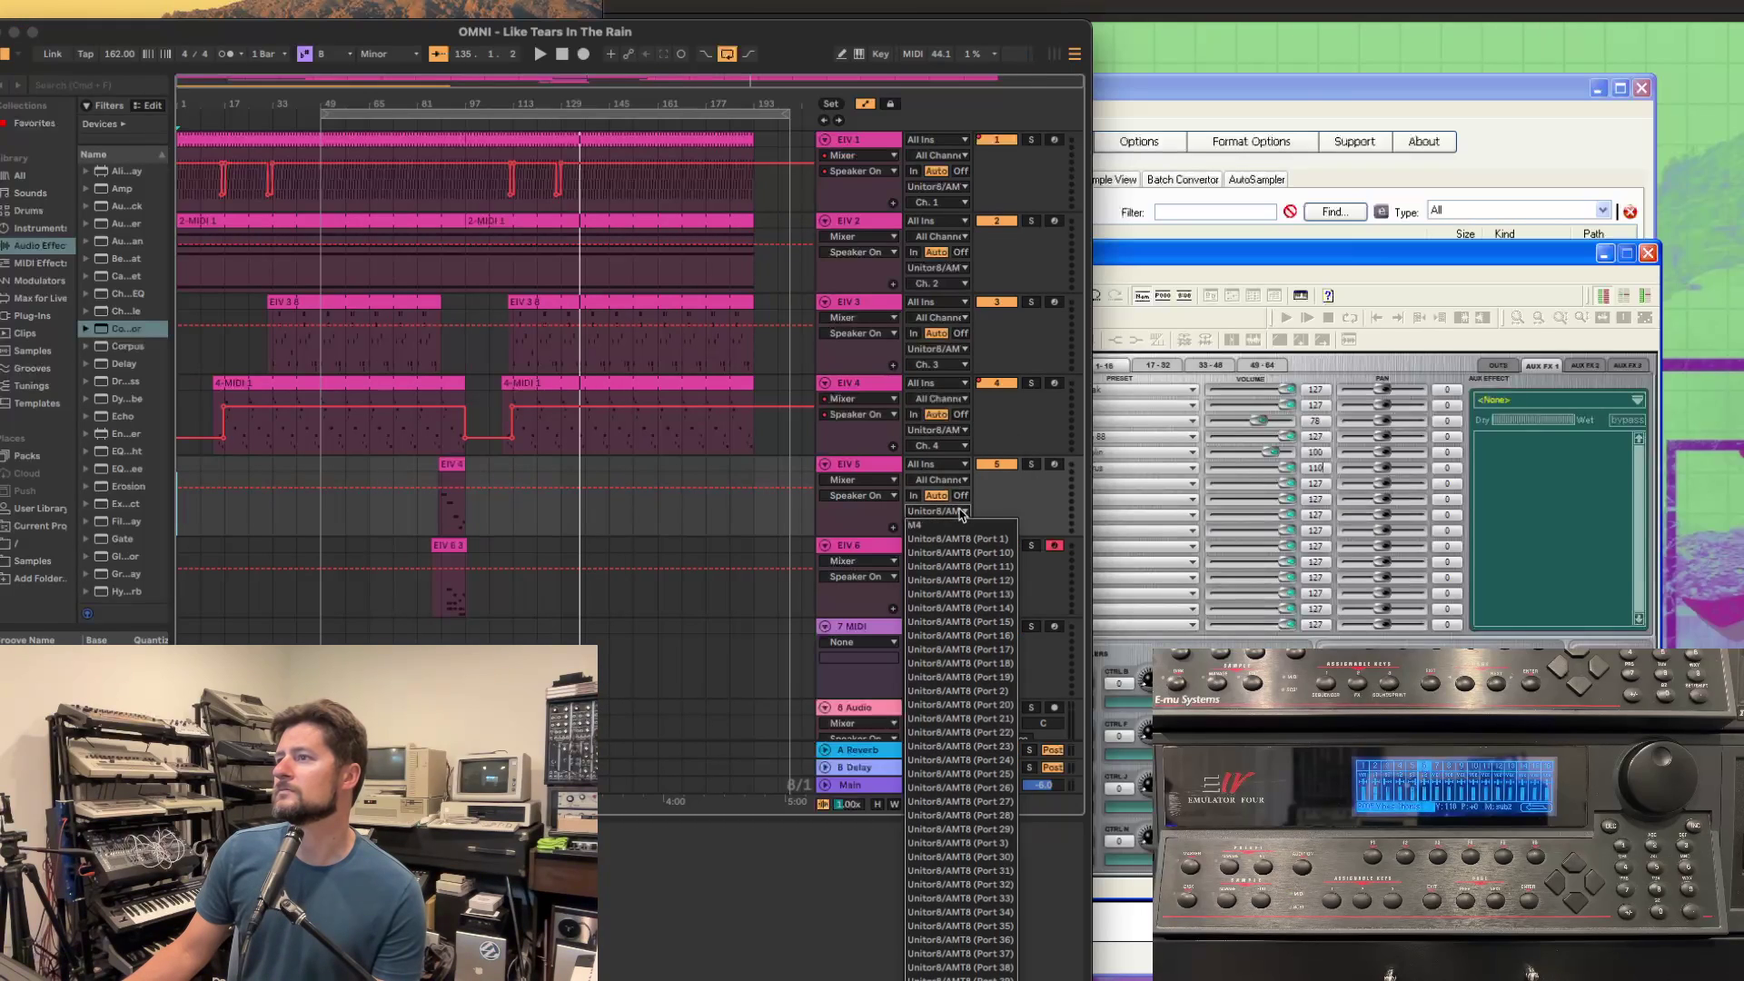
click(989, 740)
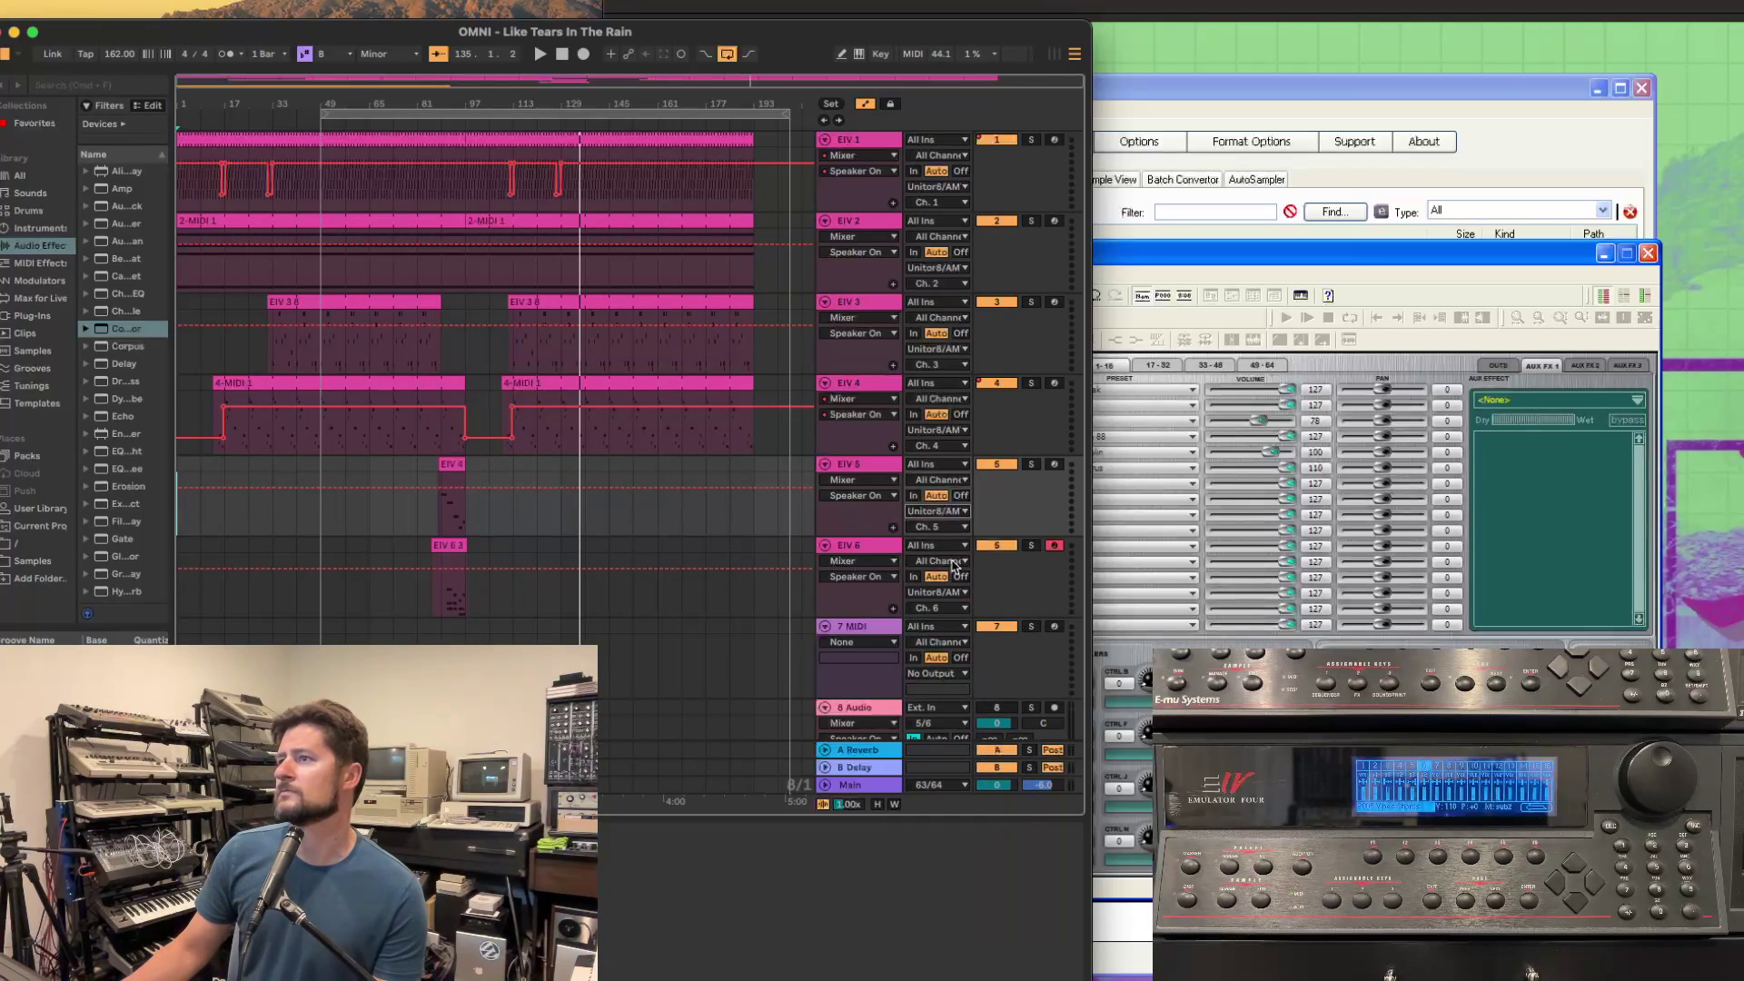
click(954, 593)
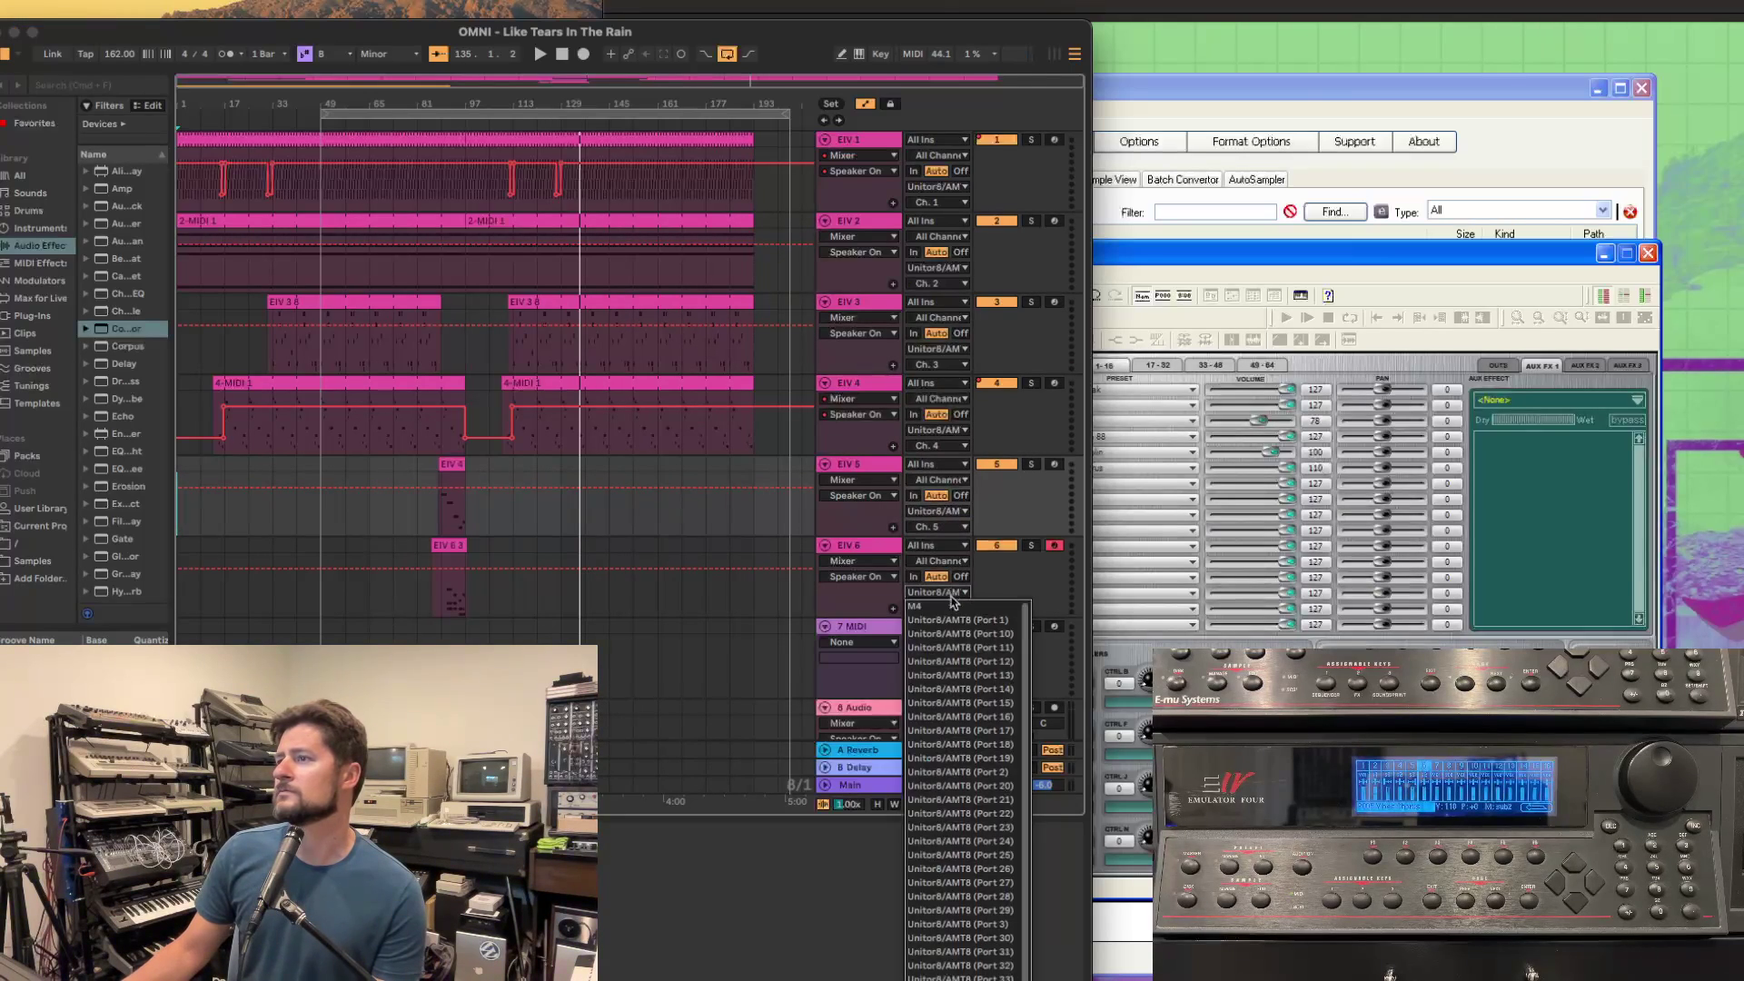
click(986, 855)
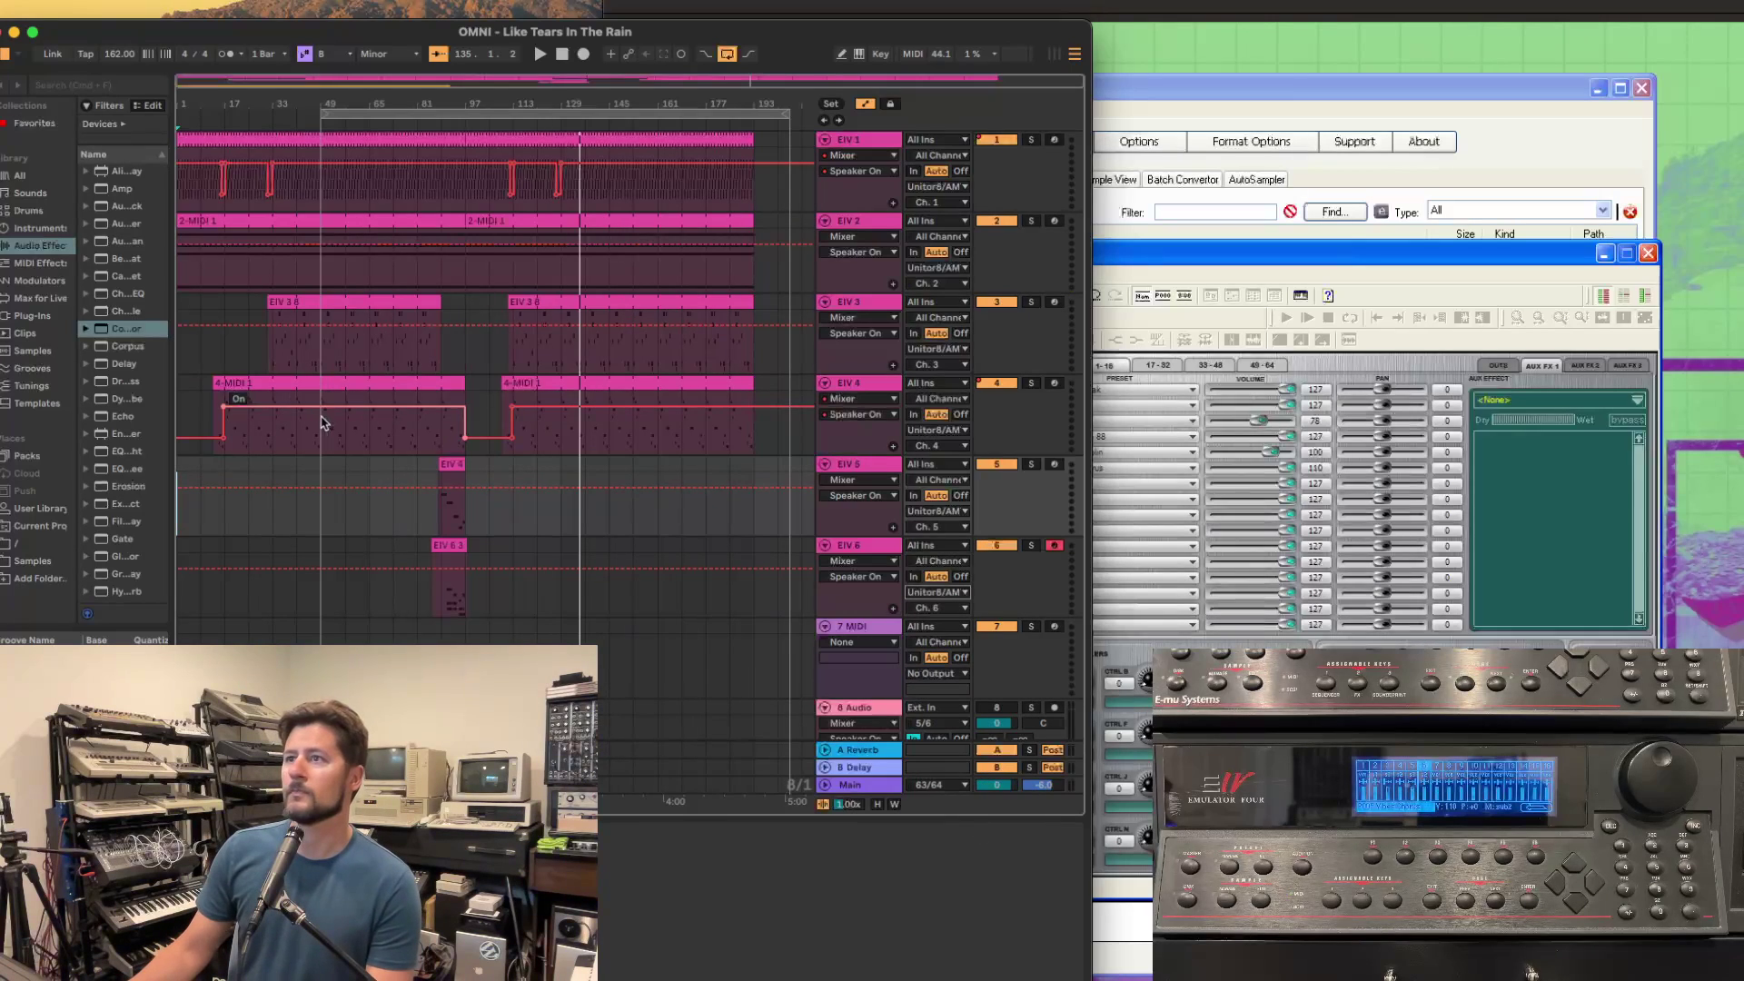
Start playback of the arrangement from bar 49 and switch to the Emulator X window
key(space)
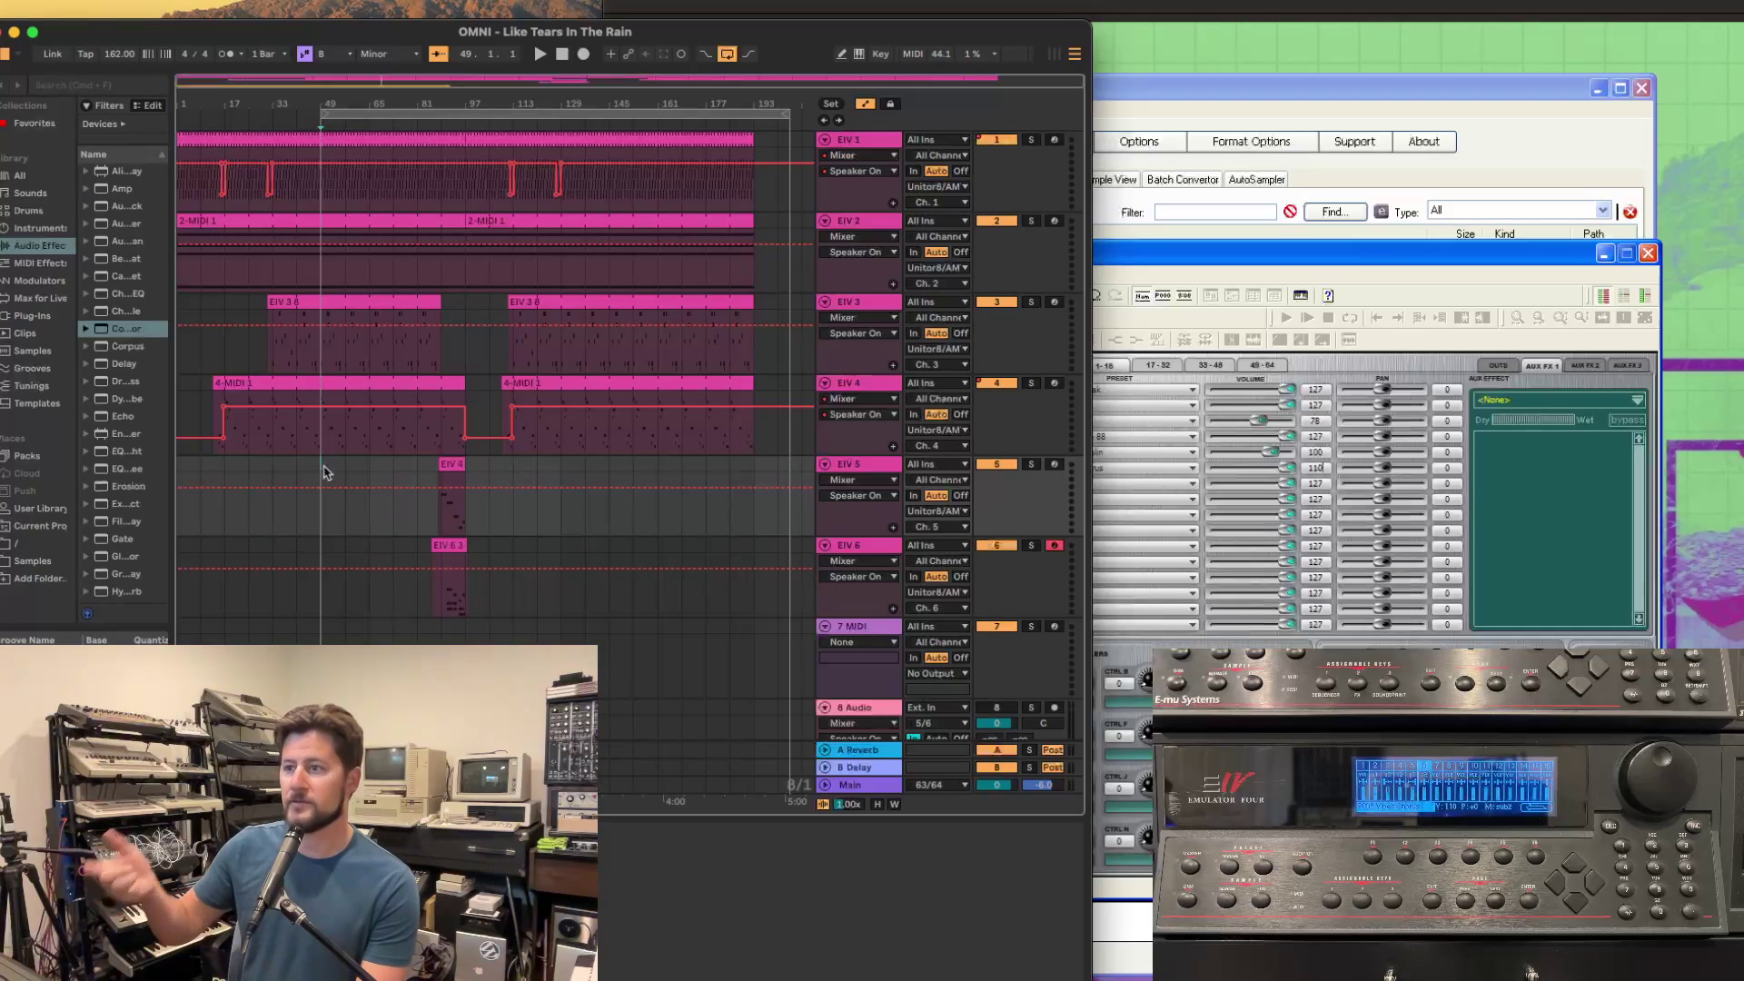
key(space)
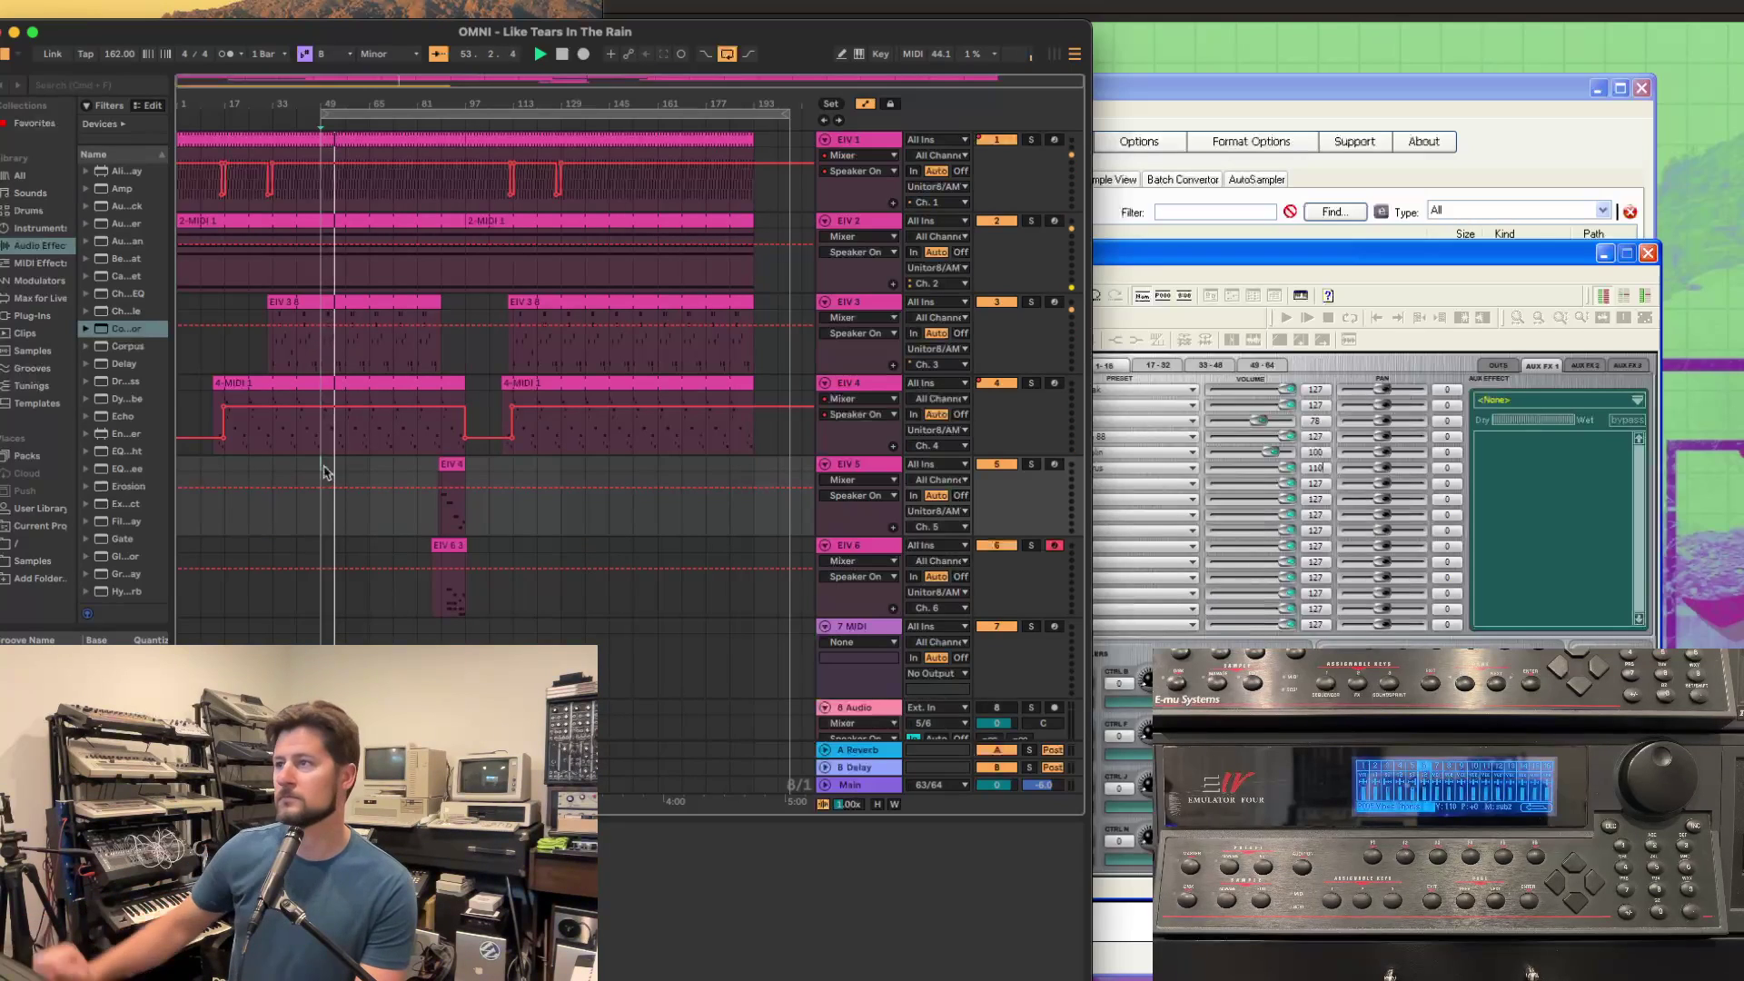
click(1262, 261)
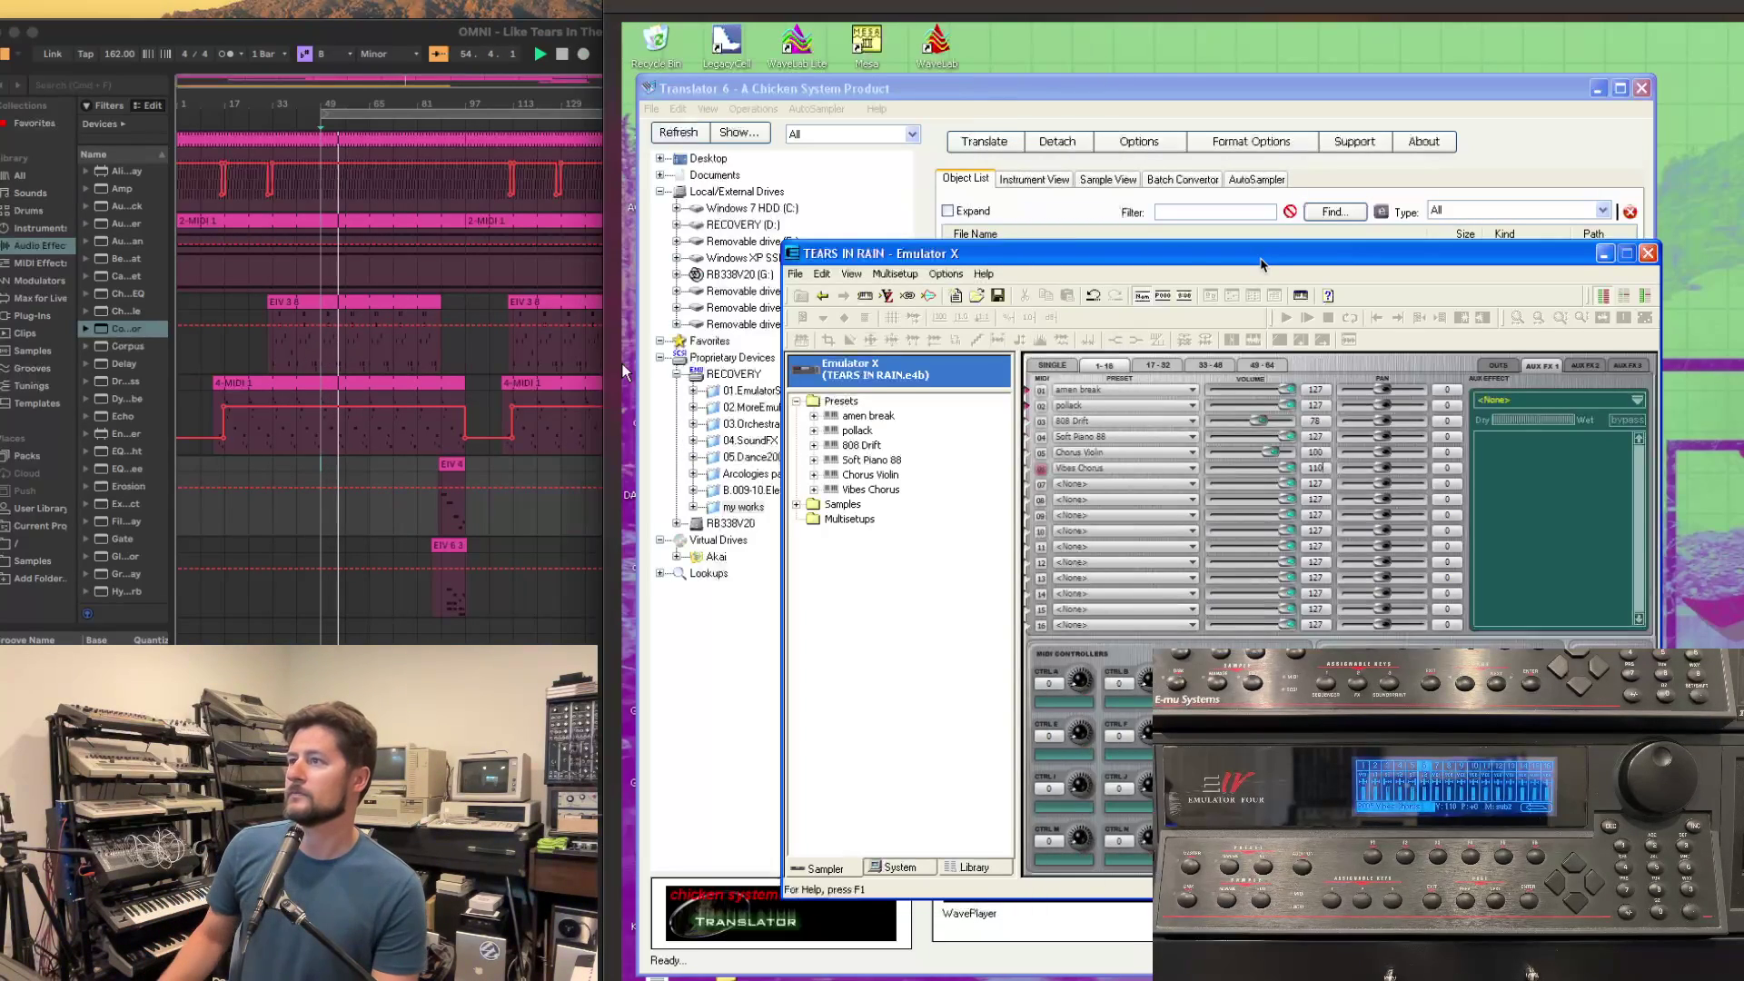